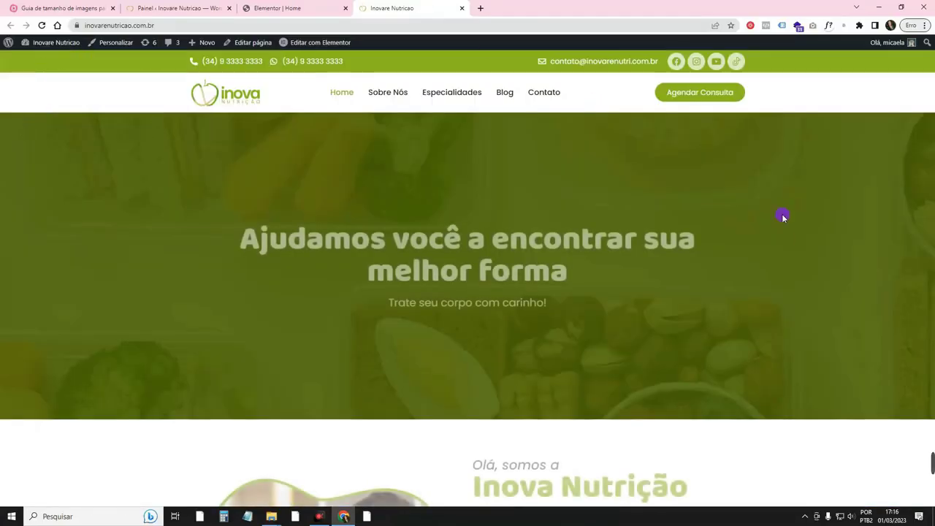
# Step: Look through the Inova Nutrição homepage from the hero banner to the footer and return to the banner
pyautogui.scroll(-6, 789, 263)
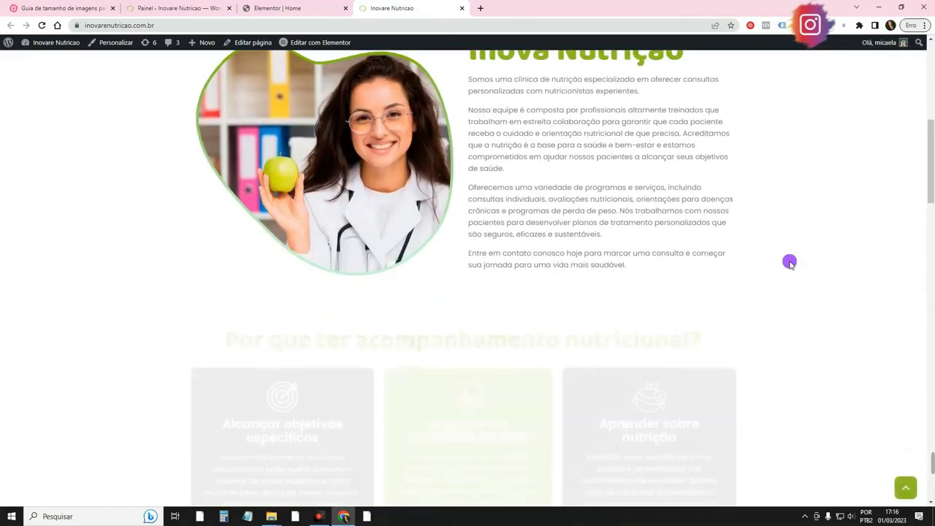
pyautogui.scroll(-9, 789, 263)
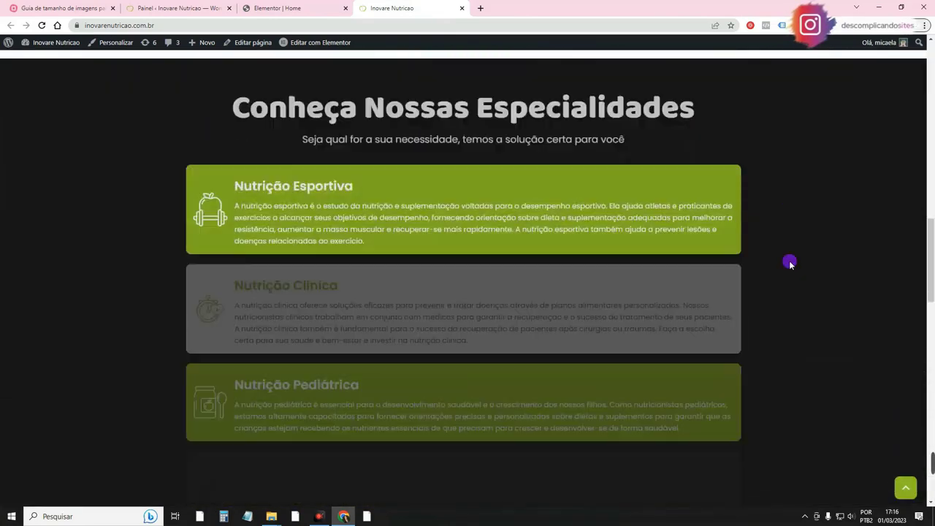
pyautogui.scroll(-10, 790, 264)
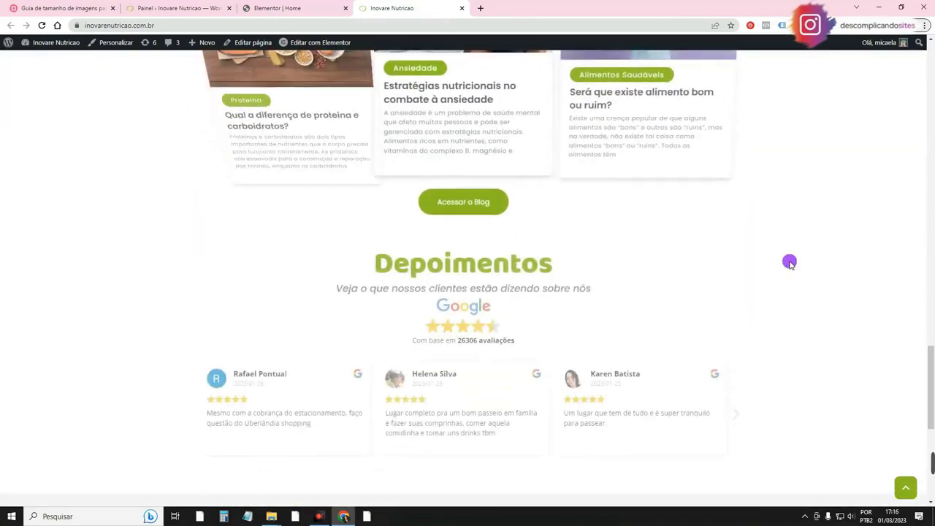
pyautogui.scroll(-3, 789, 264)
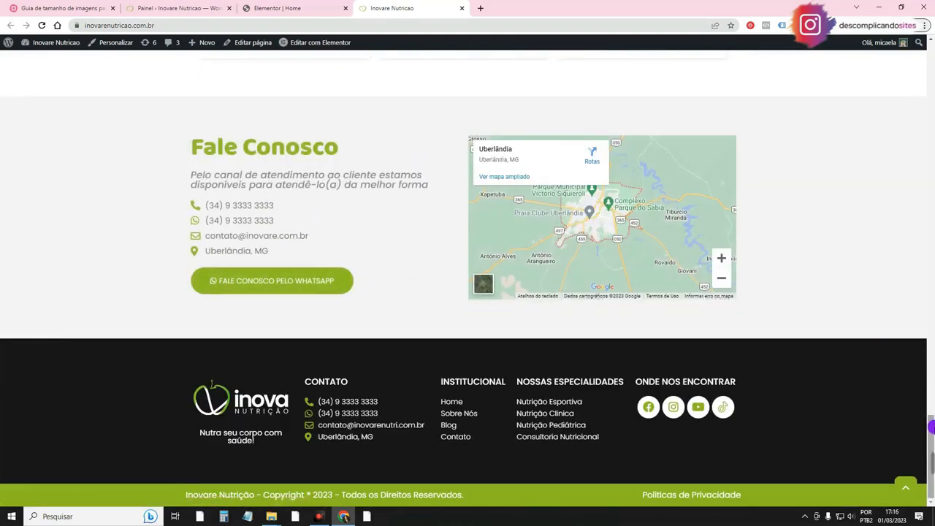
pyautogui.moveTo(930, 427); pyautogui.dragTo(930, 55)
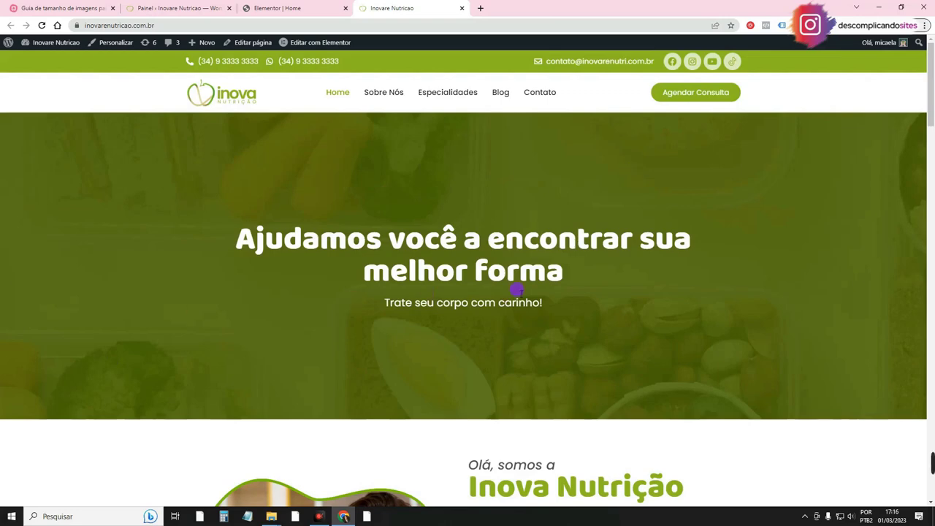
pyautogui.scroll(-4, 571, 278)
pyautogui.scroll(5, 609, 215)
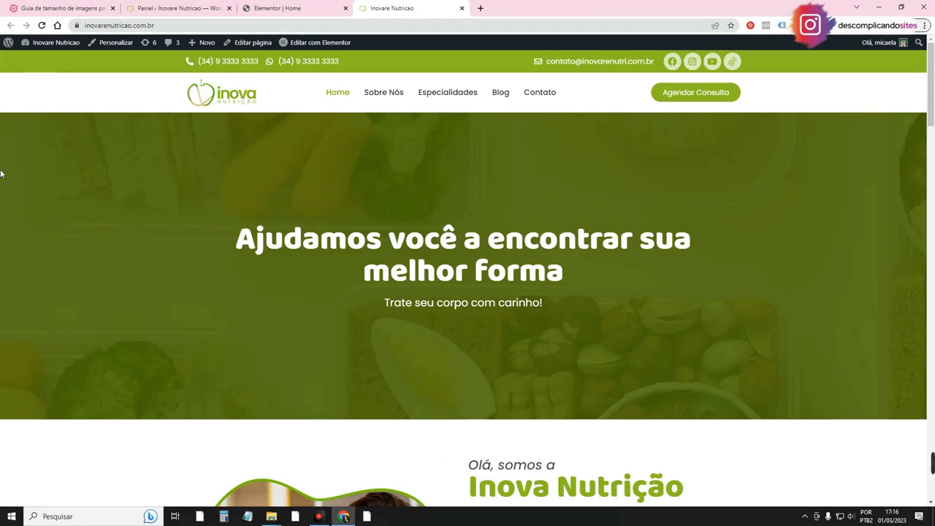
pyautogui.scroll(-1, 146, 170)
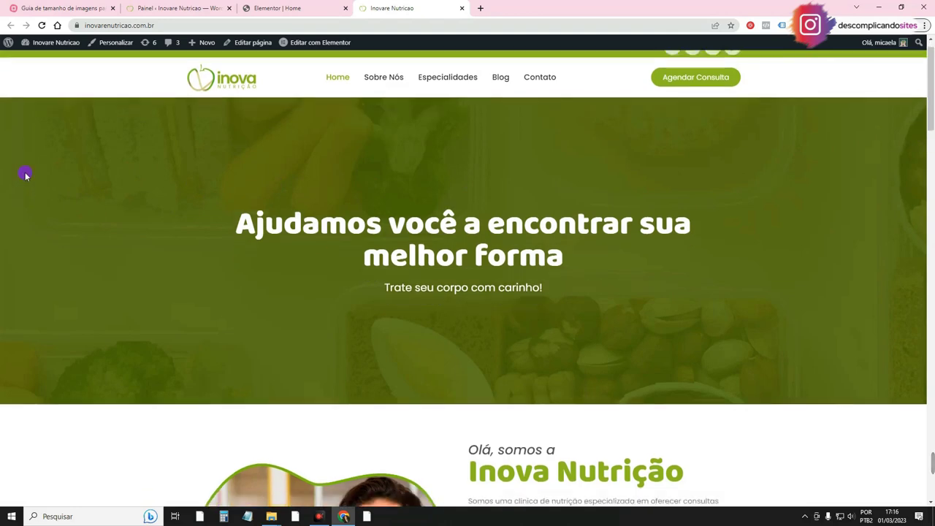
pyautogui.scroll(1, 263, 167)
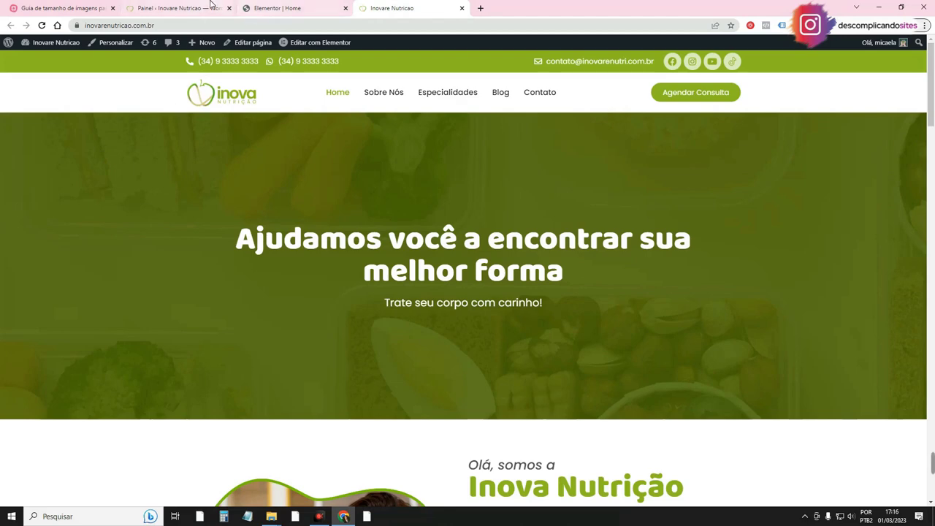
# Step: Review the desktop and mobile width entries for full-width banners in the MindMeister image size guide
pyautogui.click(86, 9)
pyautogui.click(732, 184)
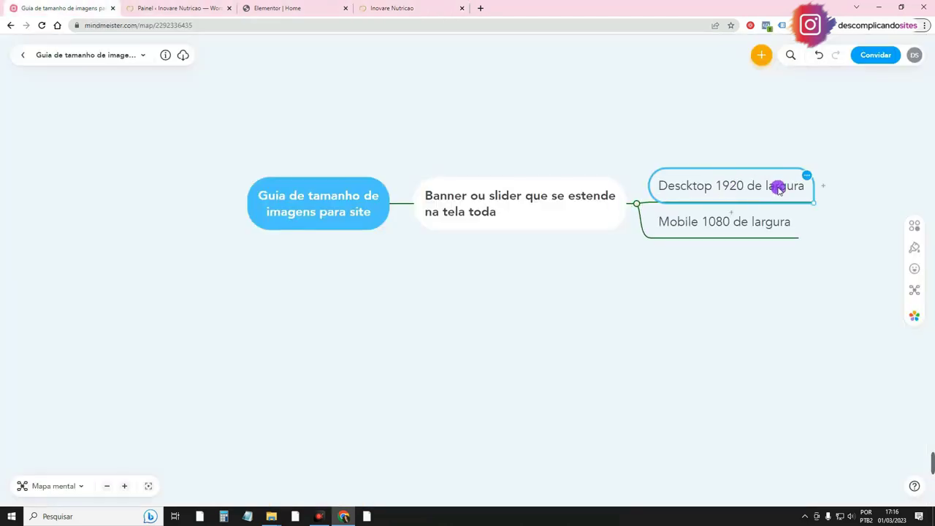
pyautogui.moveTo(809, 132); pyautogui.dragTo(609, 173)
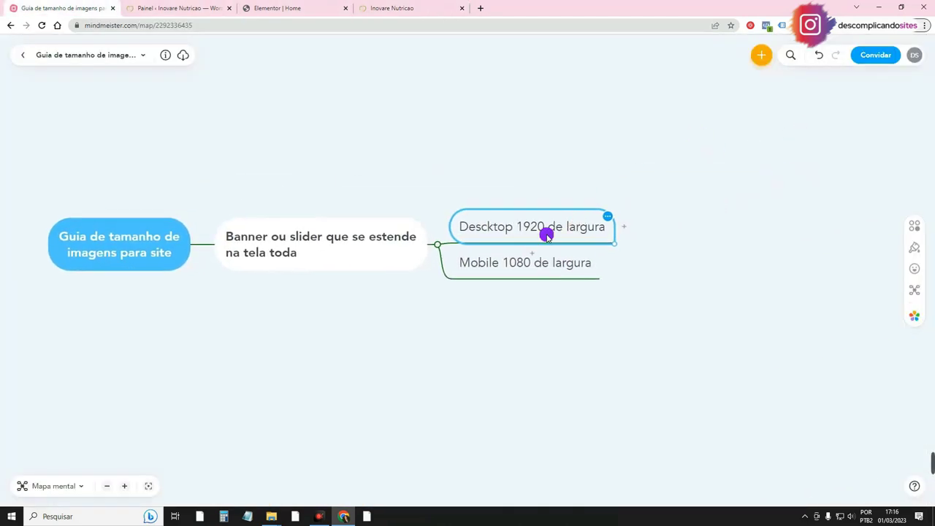
pyautogui.click(442, 6)
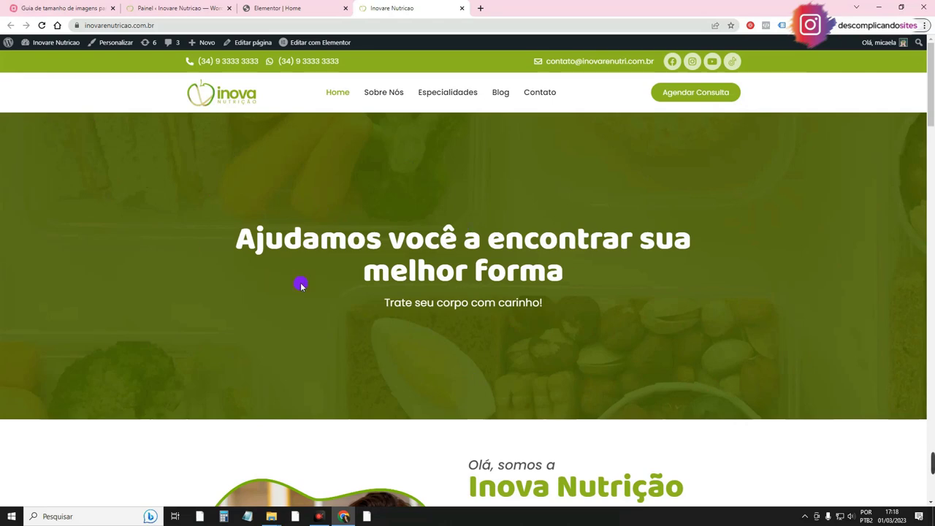
pyautogui.click(66, 8)
pyautogui.click(555, 263)
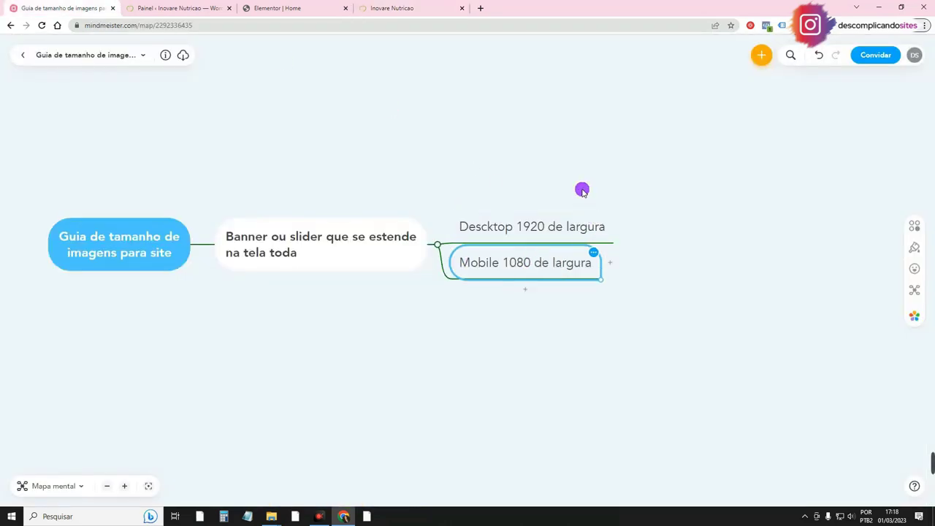
# Step: Inspect the website's homepage in the browser's mobile device view, then restore the desktop view and close the developer tools
pyautogui.click(390, 8)
pyautogui.rightClick(677, 156)
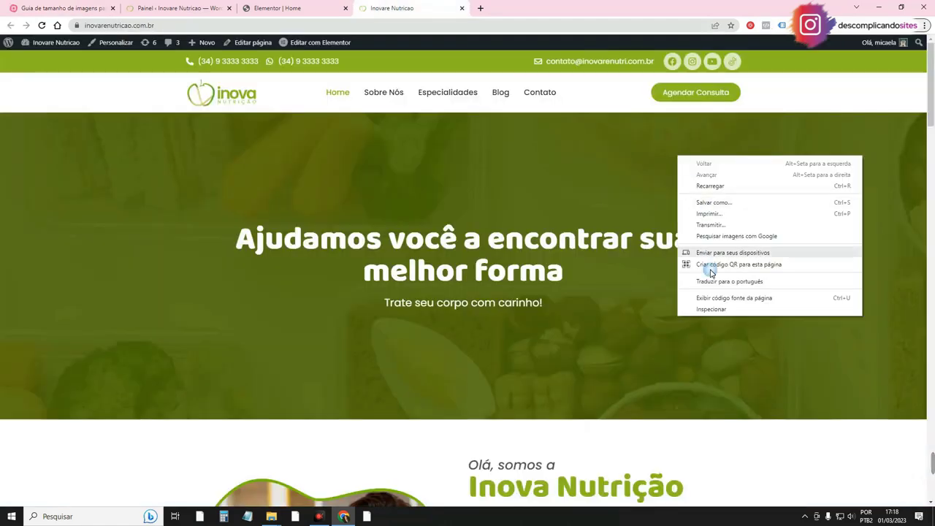
pyautogui.click(712, 309)
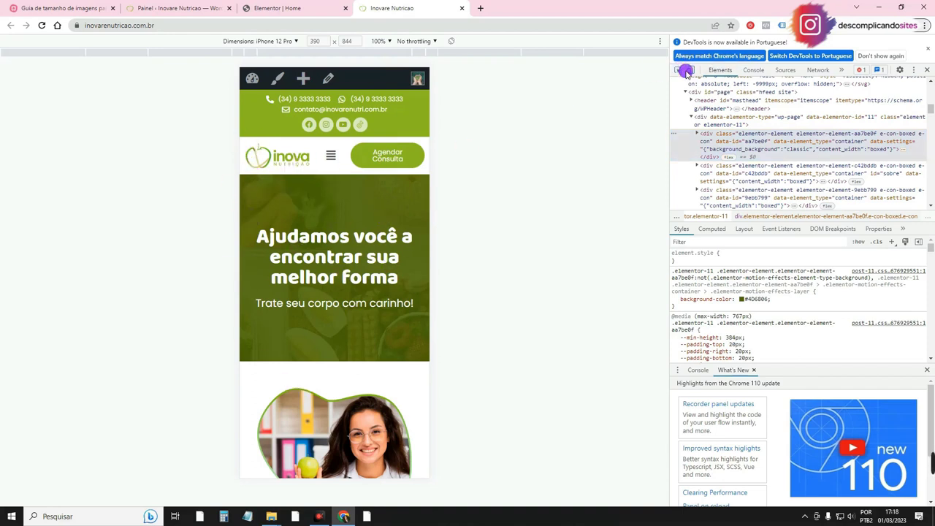
pyautogui.click(690, 70)
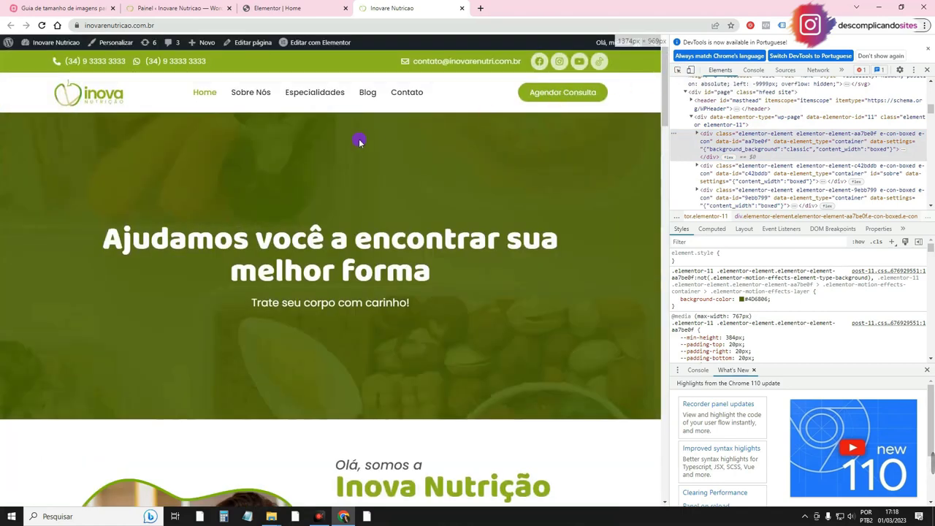
pyautogui.press('F12')
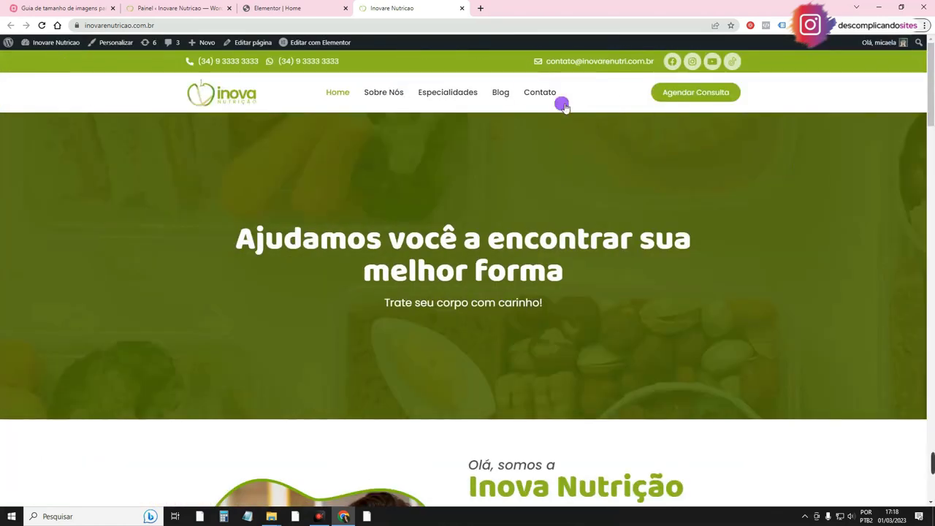
# Step: Switch to the Elementor editor and show the background overlay settings of the hero banner container
pyautogui.click(319, 7)
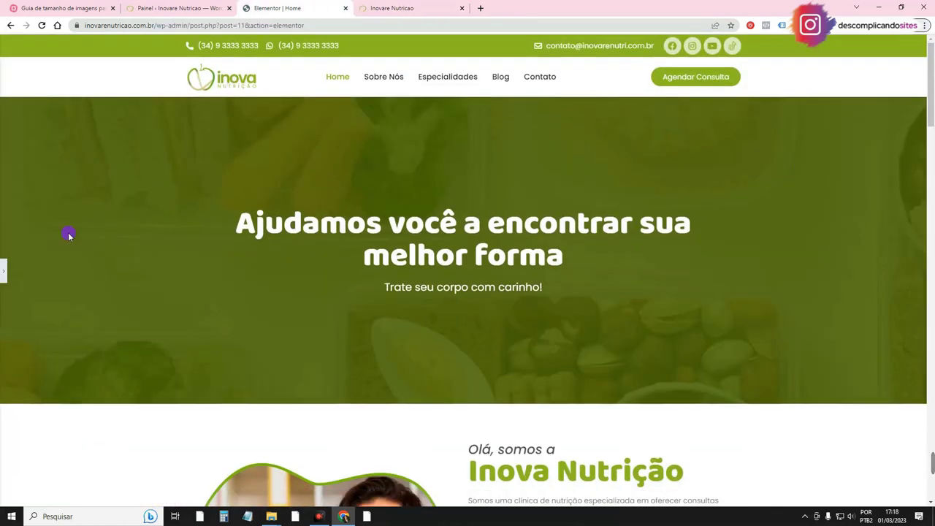
pyautogui.click(4, 270)
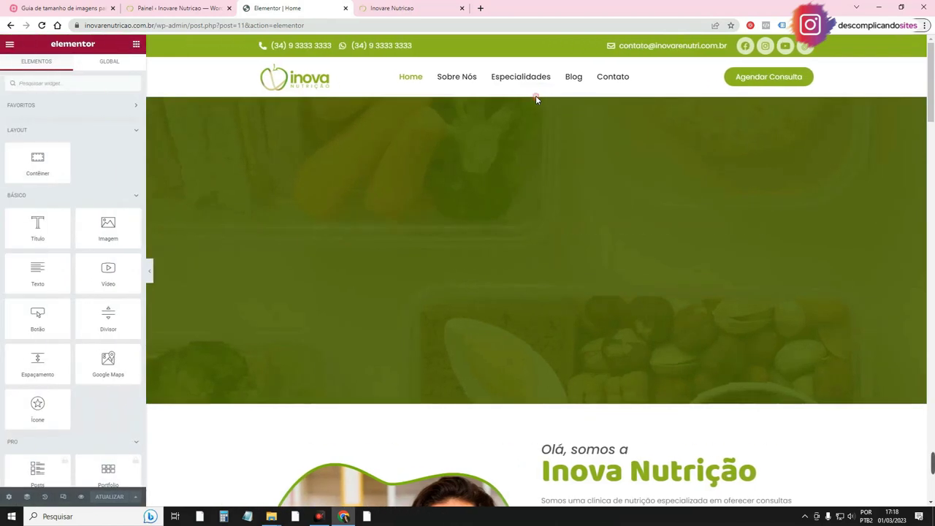
pyautogui.click(321, 193)
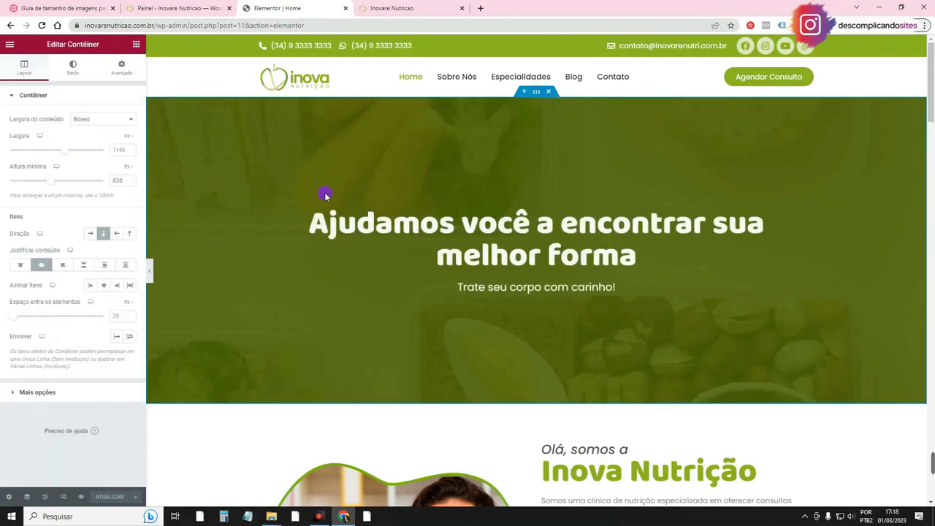
pyautogui.click(73, 67)
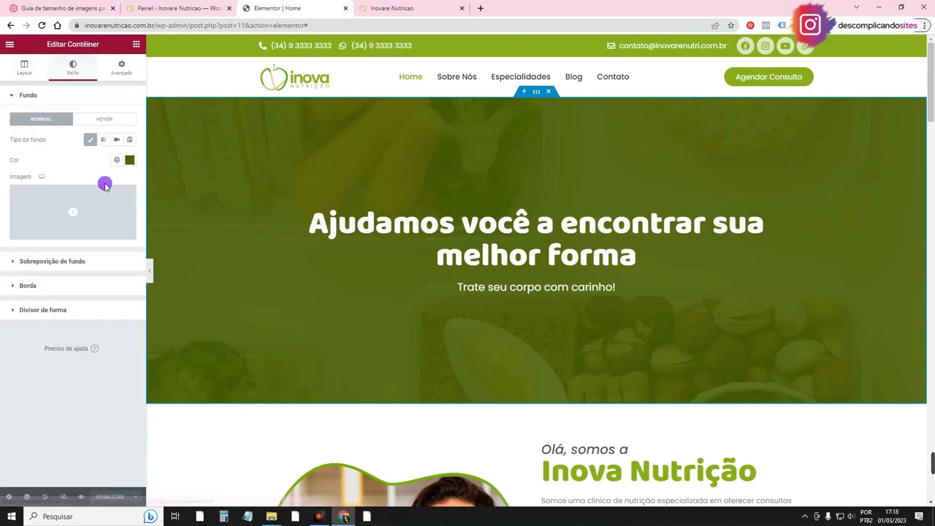
pyautogui.click(58, 264)
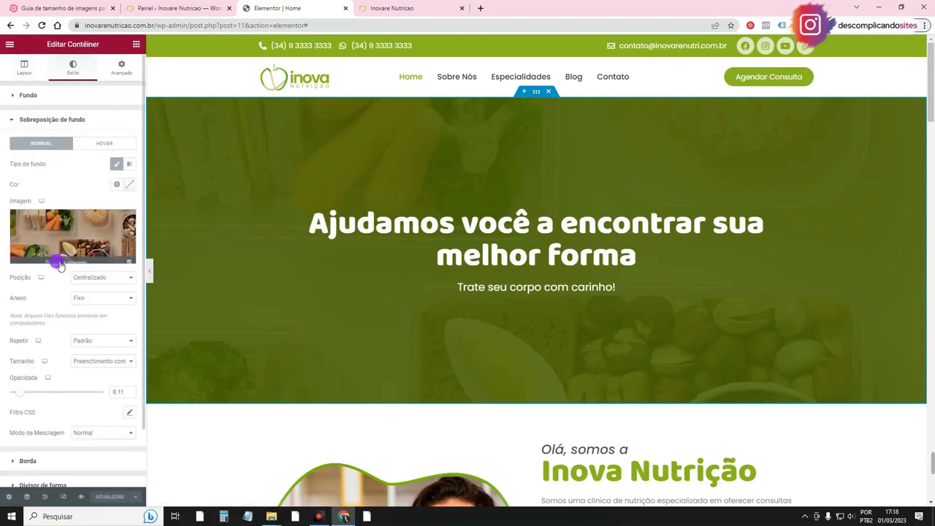
# Step: Check the pixel dimensions of the overlay image in the media library and close the library without changing the image
pyautogui.click(85, 225)
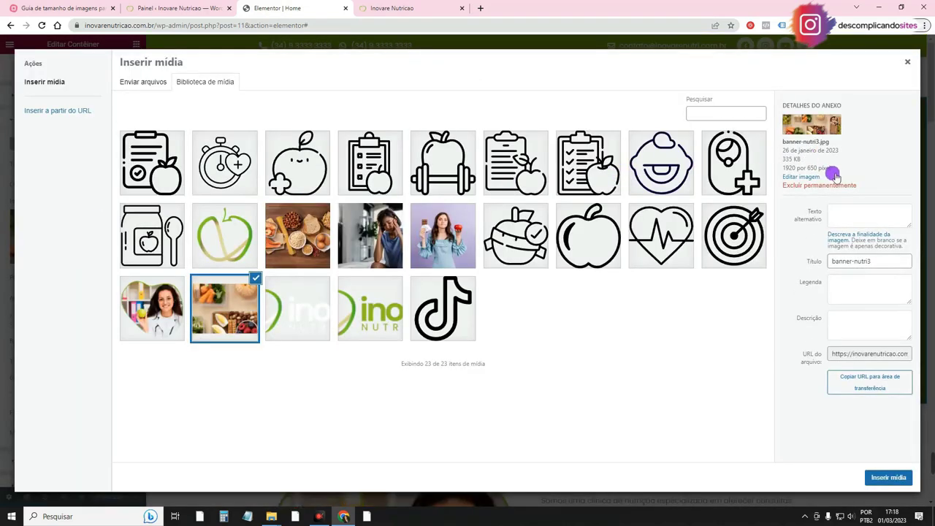
pyautogui.moveTo(784, 163); pyautogui.dragTo(823, 170)
pyautogui.click(870, 154)
pyautogui.click(907, 62)
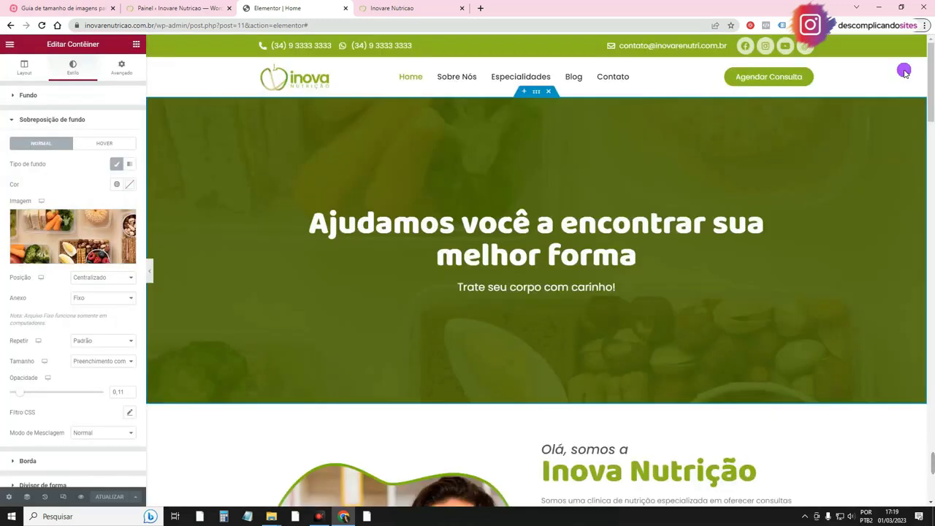
pyautogui.click(63, 496)
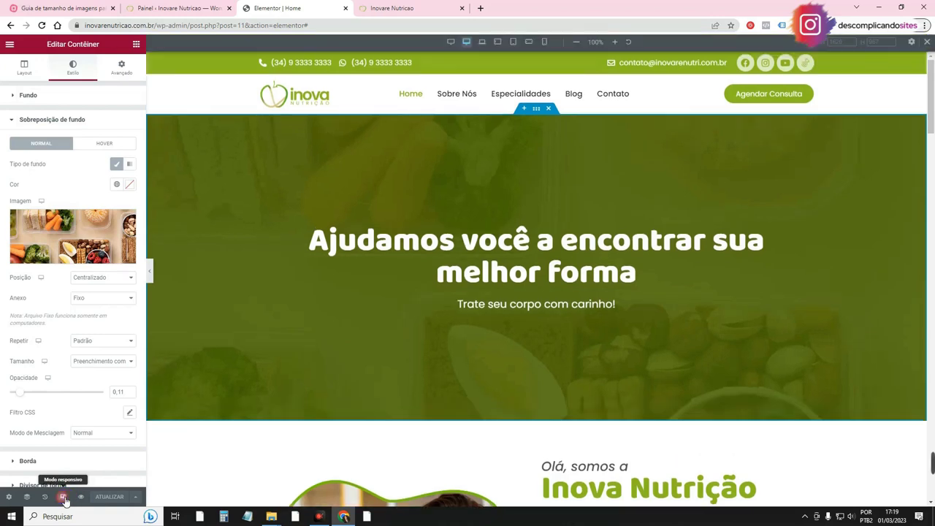
pyautogui.click(544, 44)
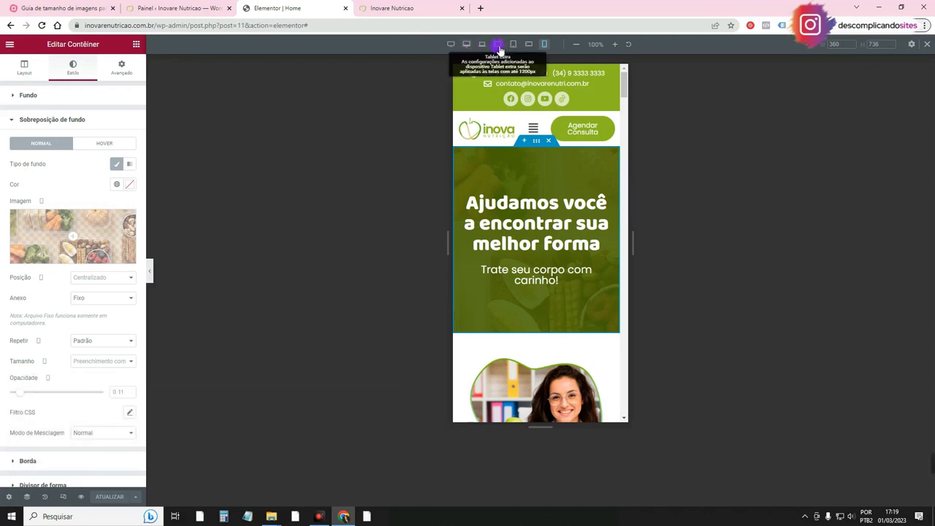
pyautogui.click(470, 46)
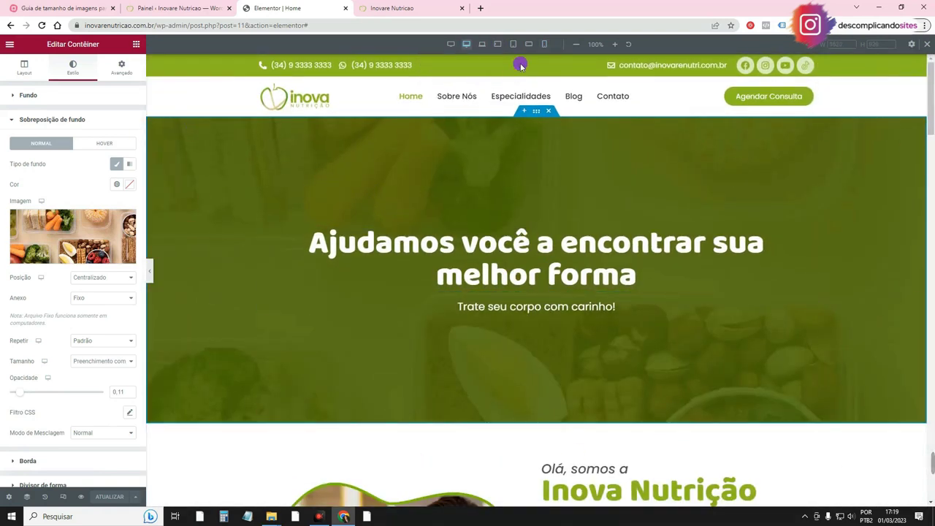
pyautogui.click(544, 44)
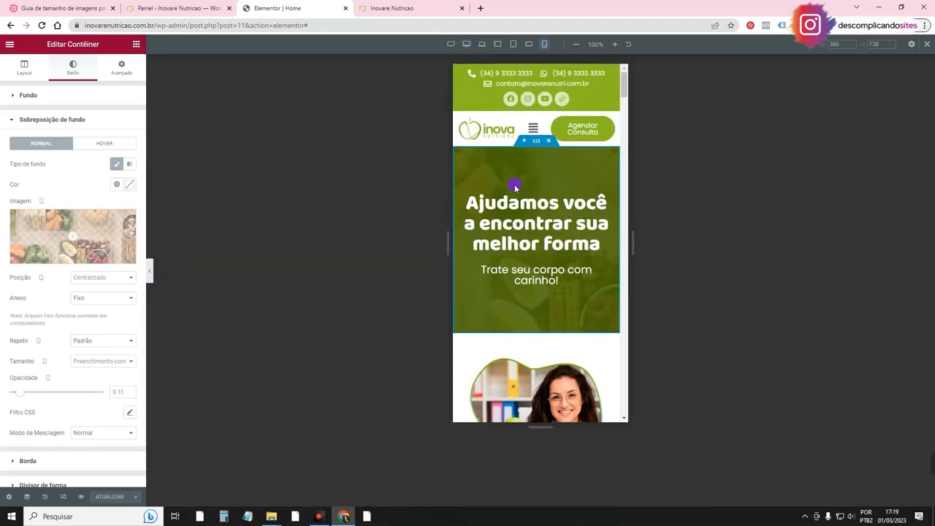
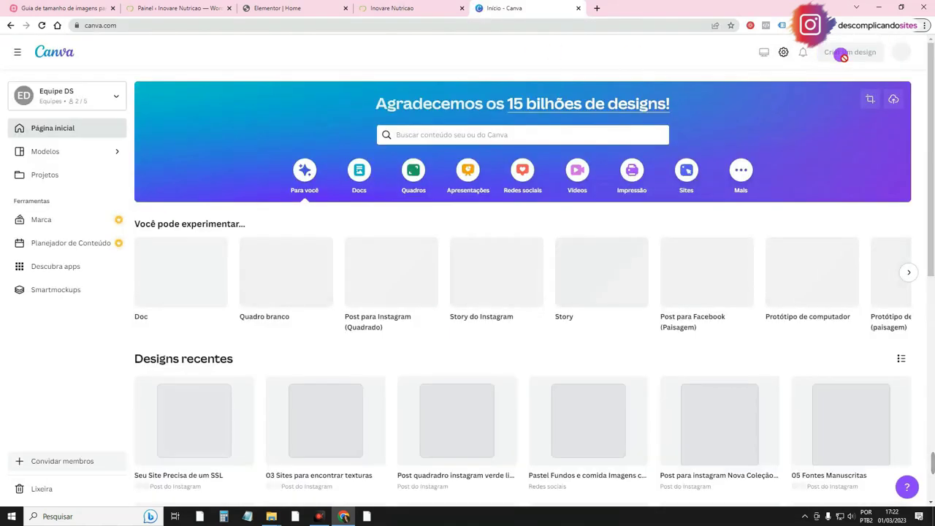
# Step: Create a new custom-size Canva design 1080 px wide and 1100 px high
pyautogui.click(847, 52)
pyautogui.click(737, 298)
pyautogui.click(716, 119)
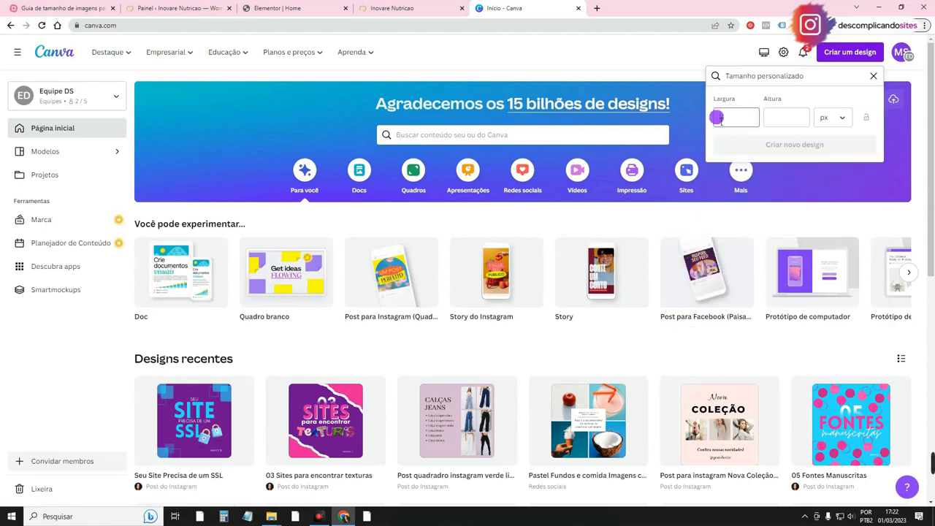
pyautogui.write('1080')
pyautogui.click(787, 120)
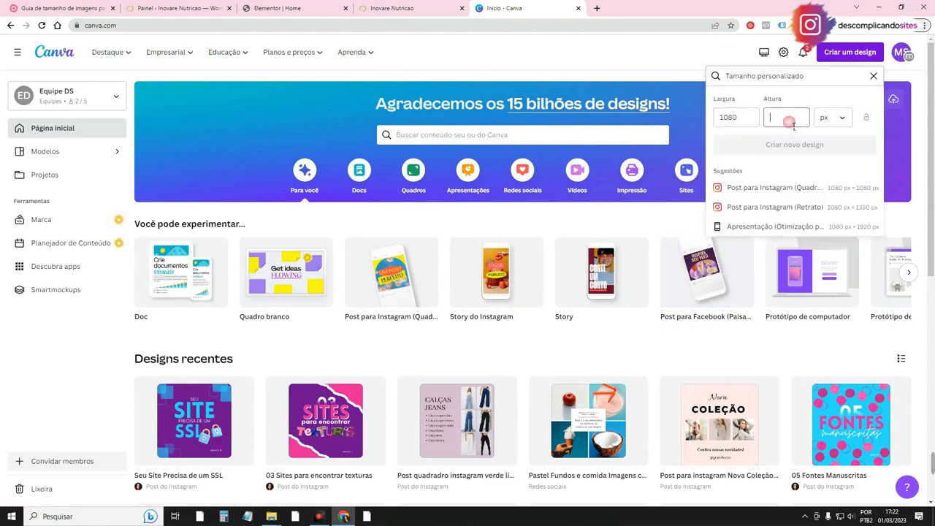
pyautogui.write('1100')
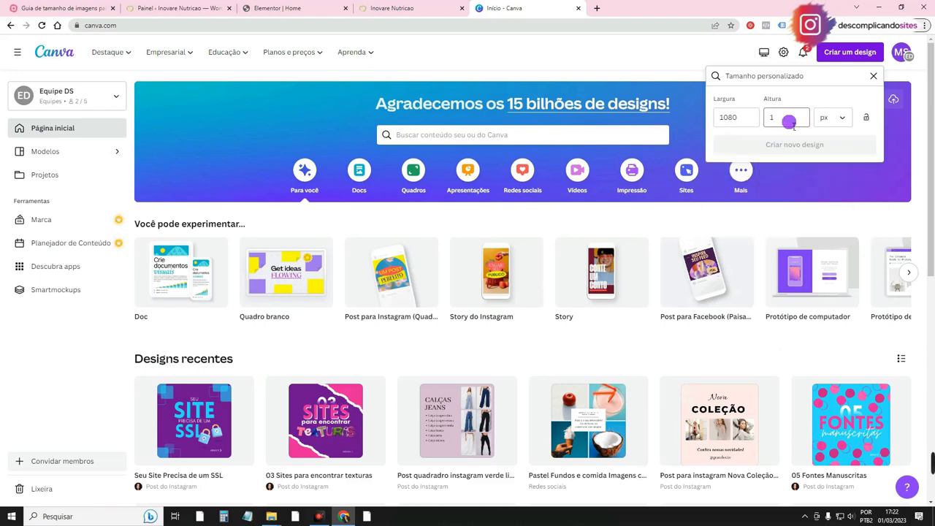
pyautogui.click(796, 149)
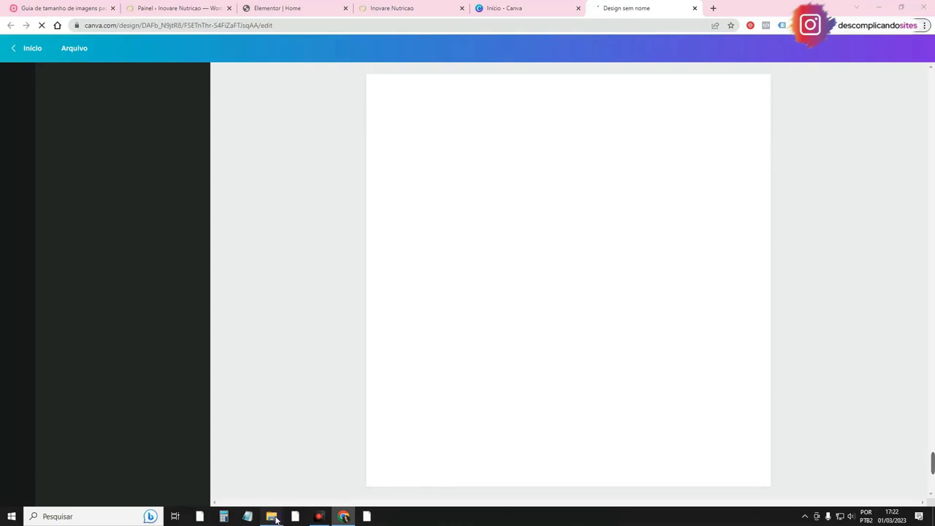
# Step: Bring the banner-nutri3 image from the desktop folder into the blank 1080 × 1100 px Canva design
pyautogui.moveTo(271, 514)
pyautogui.click(304, 472)
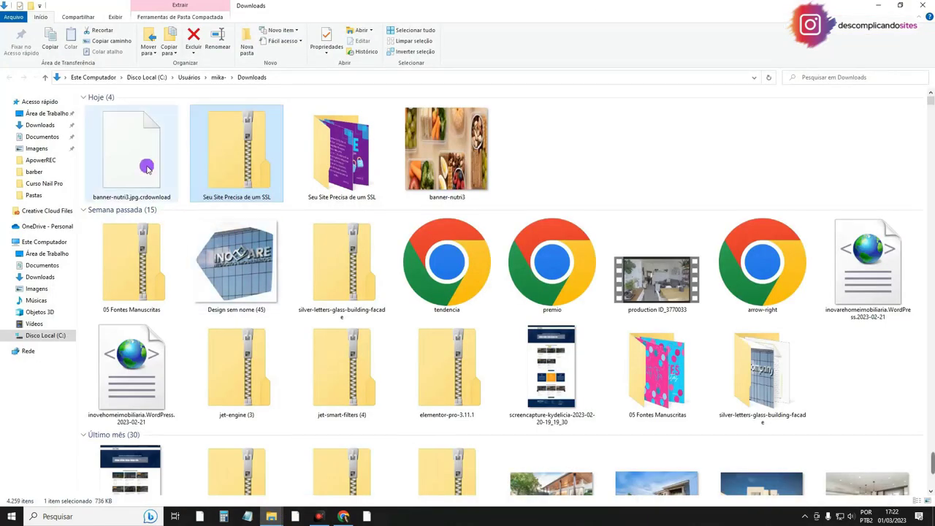
pyautogui.click(66, 115)
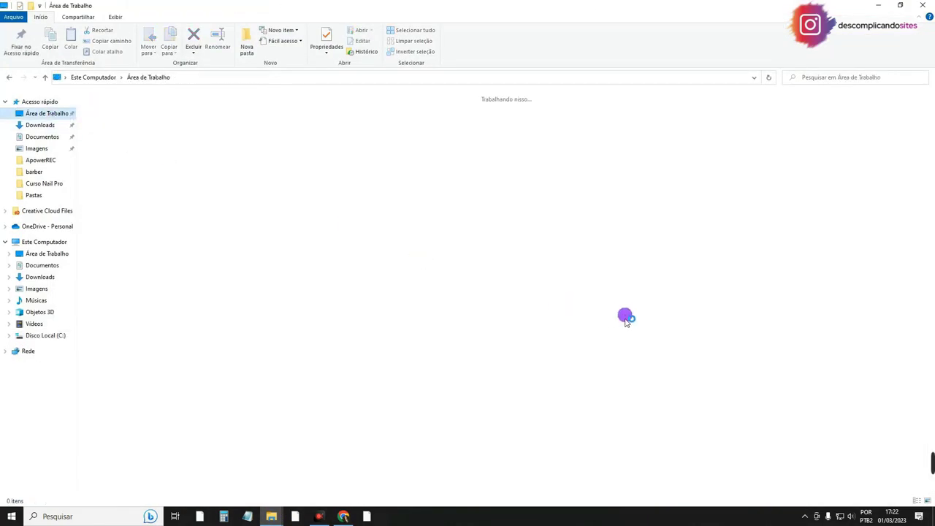
pyautogui.scroll(-5, 626, 316)
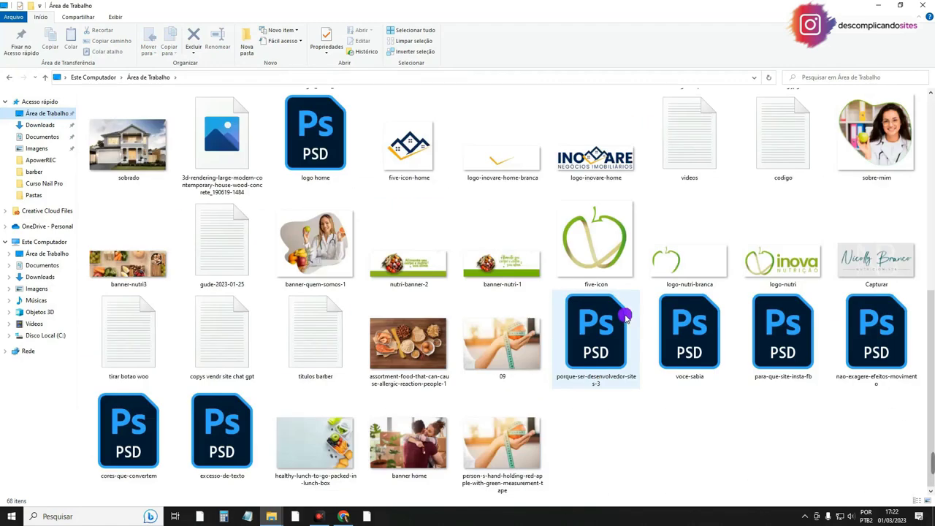
pyautogui.moveTo(128, 259); pyautogui.dragTo(526, 328)
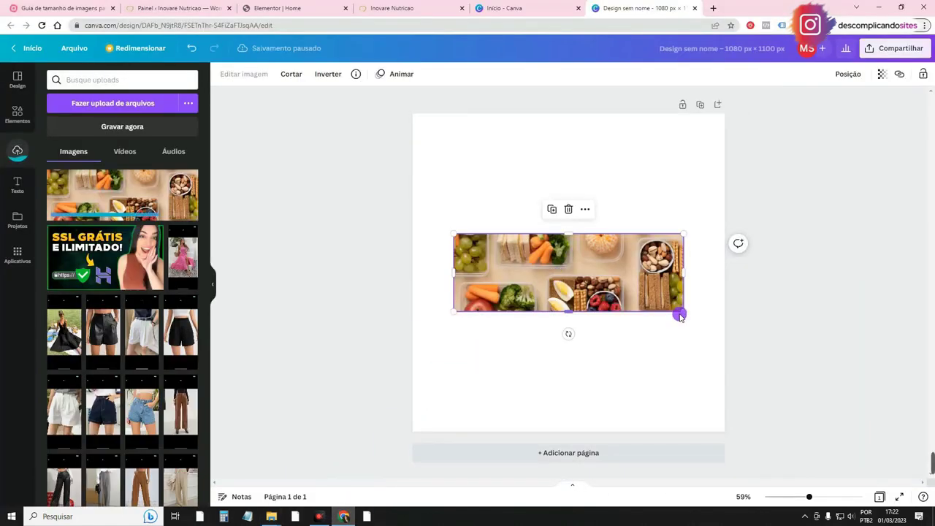
# Step: Enlarge the food banner image on the page and set it as the page background
pyautogui.moveTo(687, 317); pyautogui.dragTo(902, 491)
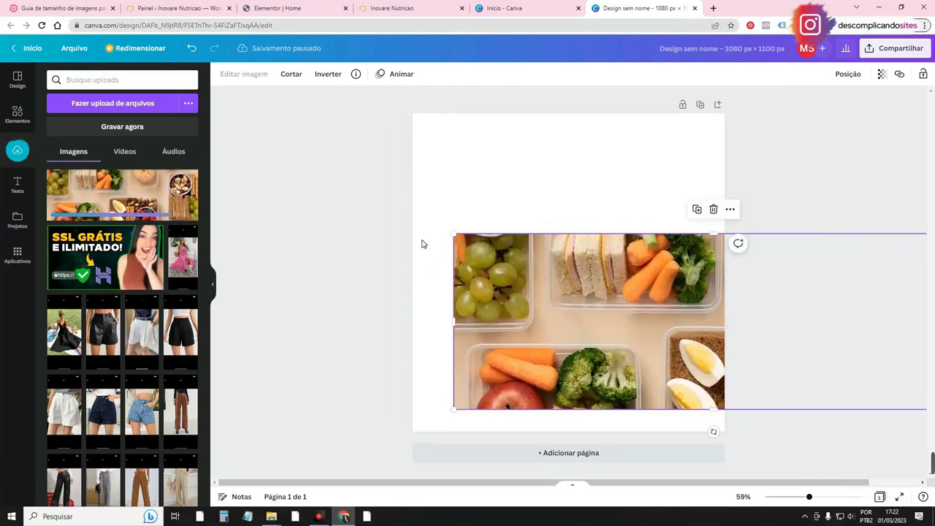
pyautogui.moveTo(625, 290); pyautogui.dragTo(538, 269)
pyautogui.rightClick(535, 250)
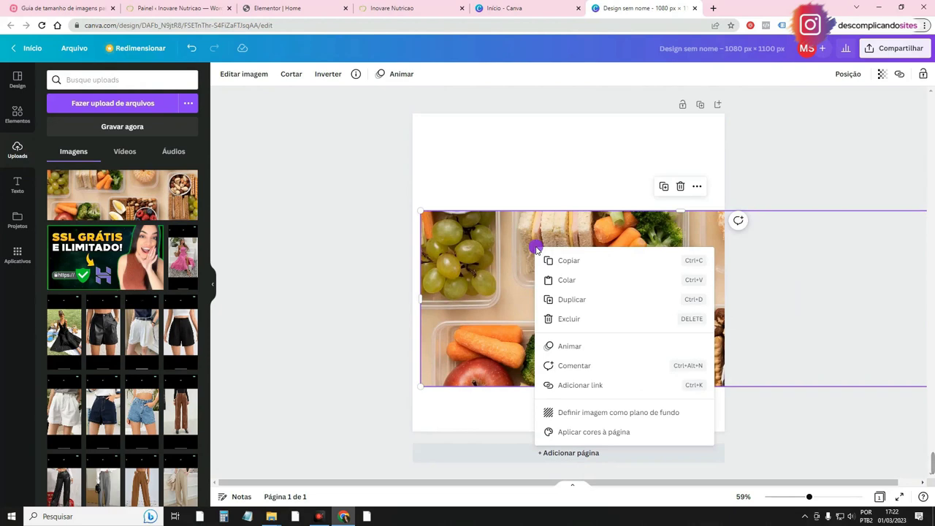
pyautogui.click(582, 413)
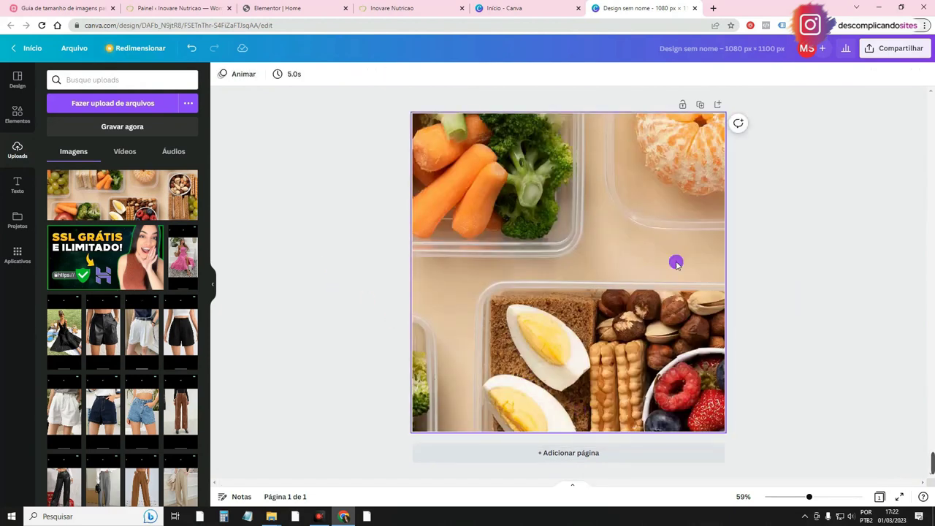
# Step: Reposition the background image within its crop so the grapes, sandwiches, carrots and broccoli fill the page
pyautogui.doubleClick(529, 201)
pyautogui.moveTo(553, 231); pyautogui.dragTo(699, 199)
pyautogui.moveTo(497, 205); pyautogui.dragTo(608, 205)
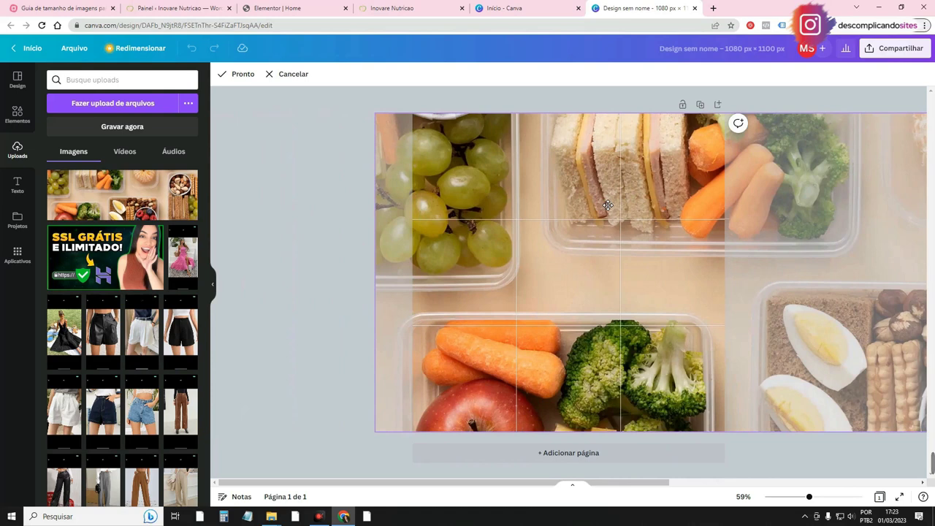
pyautogui.click(341, 177)
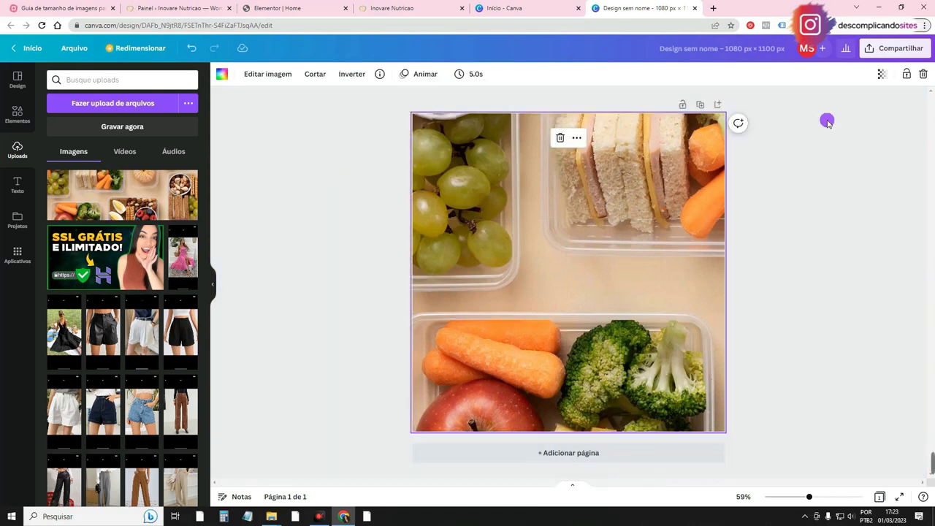
# Step: Download the design as a PNG at 1080 × 1100 px
pyautogui.click(901, 50)
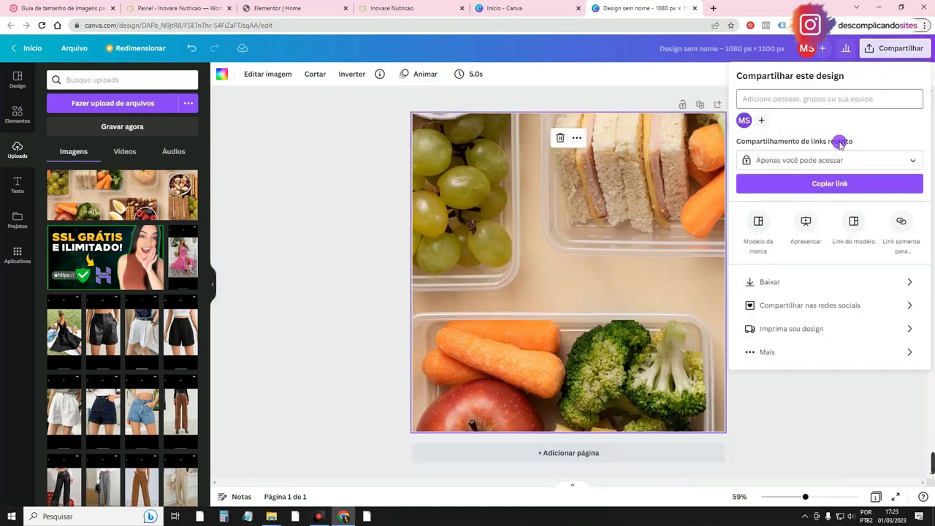
pyautogui.click(798, 281)
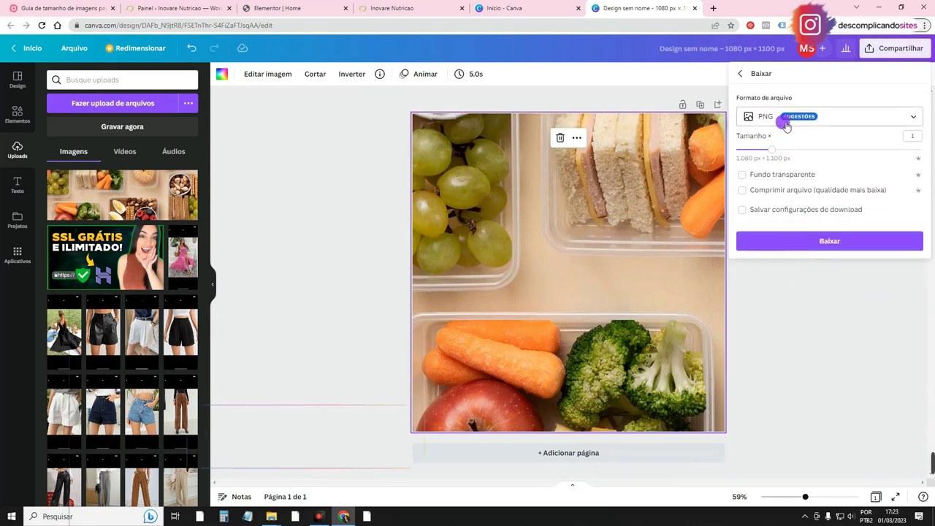
pyautogui.click(815, 242)
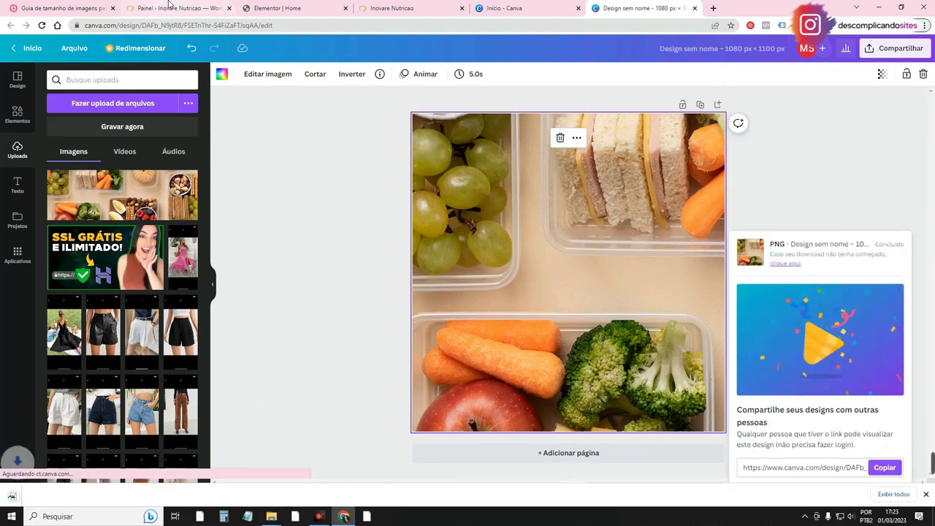
# Step: Switch to the Elementor editor, upload the downloaded PNG and insert it as the hero banner's mobile background overlay image
pyautogui.click(169, 8)
pyautogui.click(287, 7)
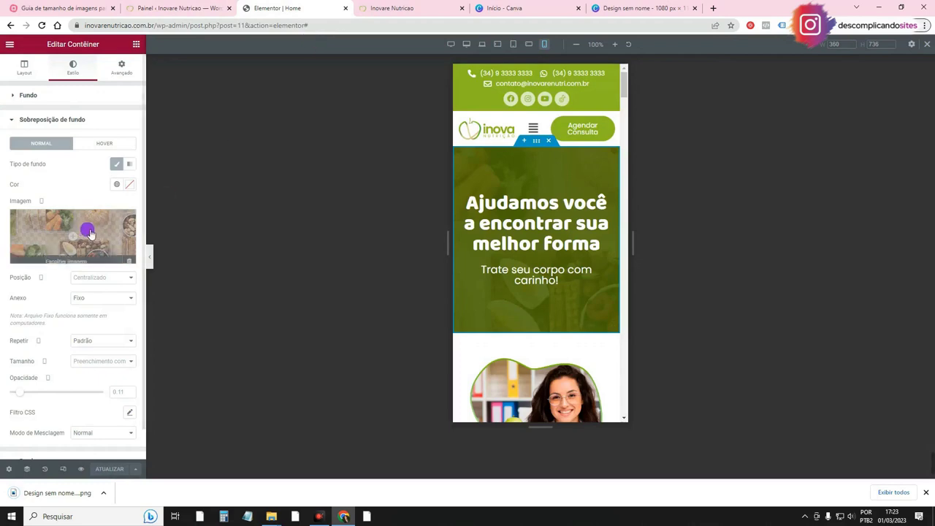
pyautogui.click(95, 232)
pyautogui.click(150, 83)
pyautogui.moveTo(66, 485); pyautogui.dragTo(511, 329)
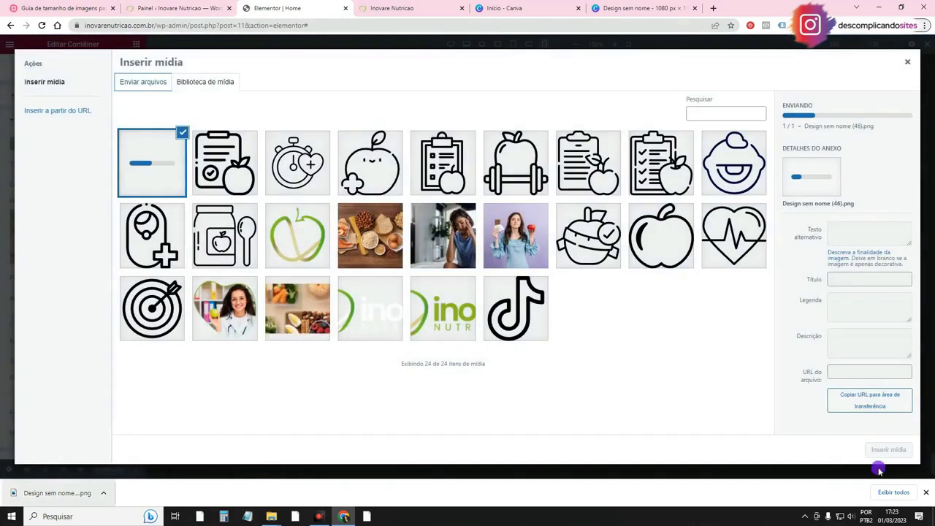
pyautogui.click(886, 450)
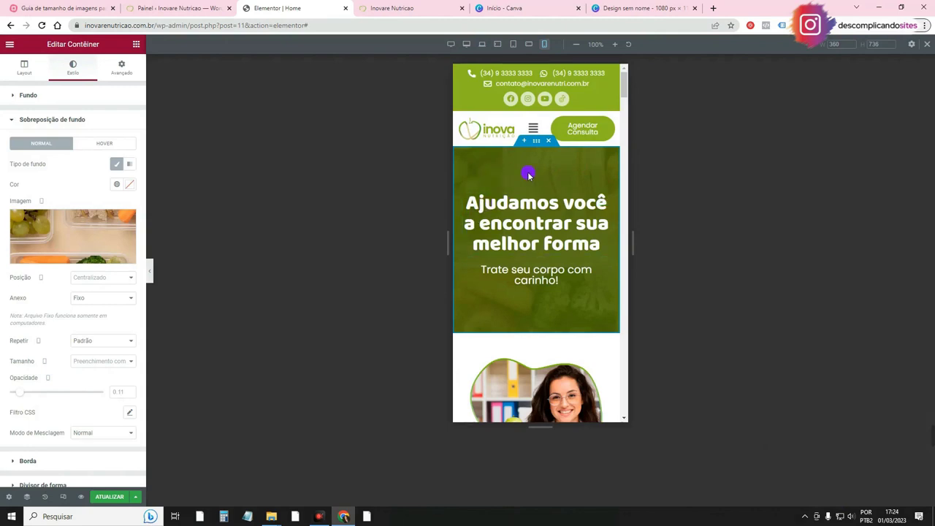
# Step: Compare the hero banner's overlay image in the desktop and mobile responsive previews, ending in the mobile preview
pyautogui.click(467, 45)
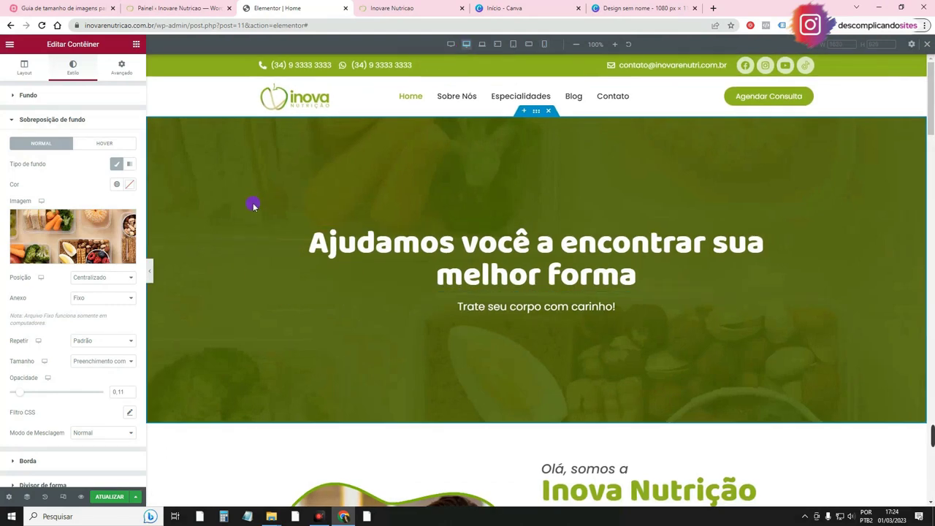
pyautogui.click(544, 43)
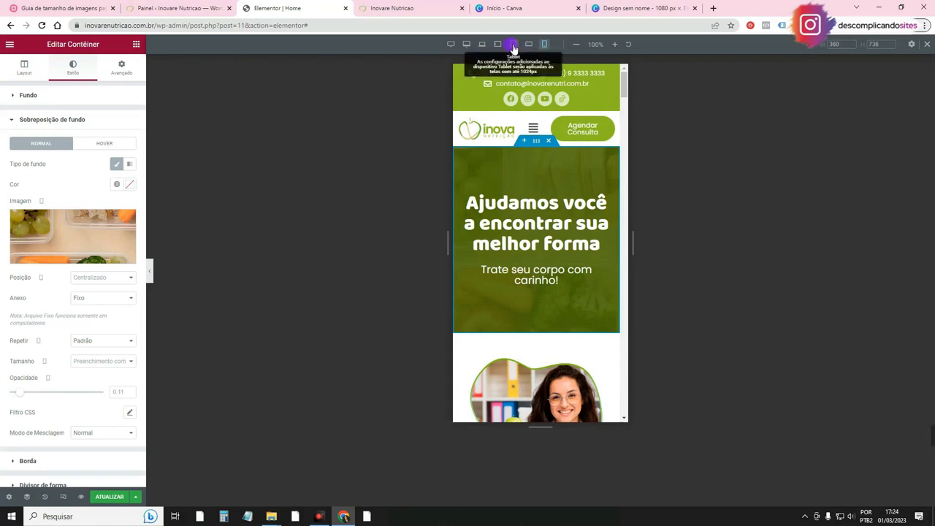
pyautogui.click(466, 44)
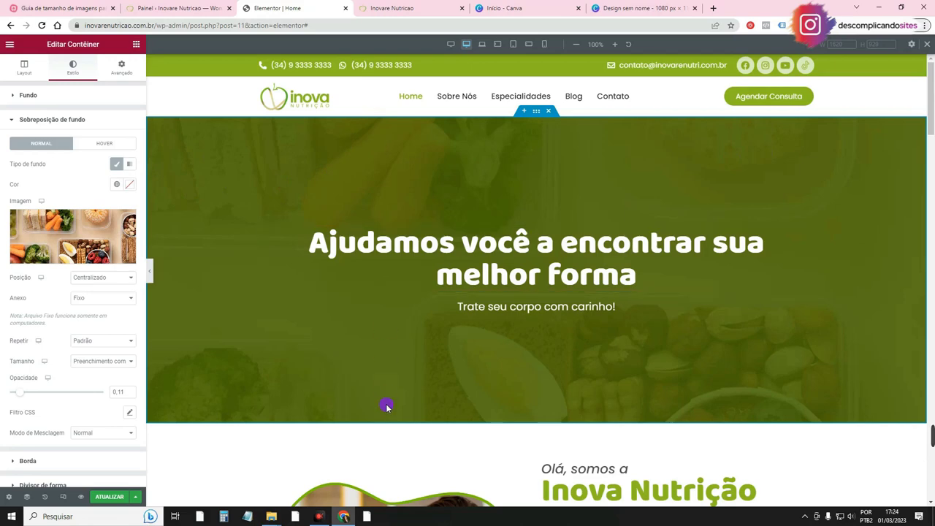
pyautogui.click(547, 44)
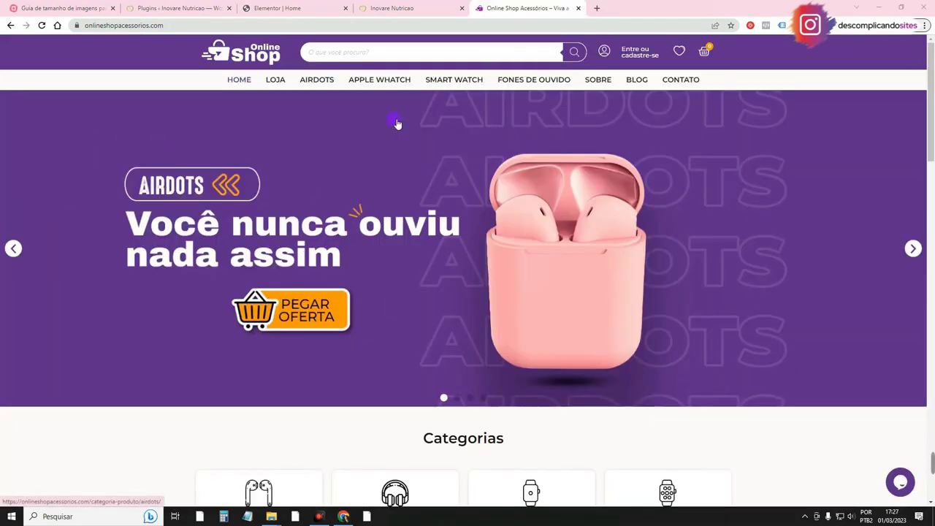
# Step: Examine the slider banners and the full home page of the Online Shop site, ending on the AIRDOTS slide
pyautogui.moveTo(40, 248); pyautogui.dragTo(219, 219)
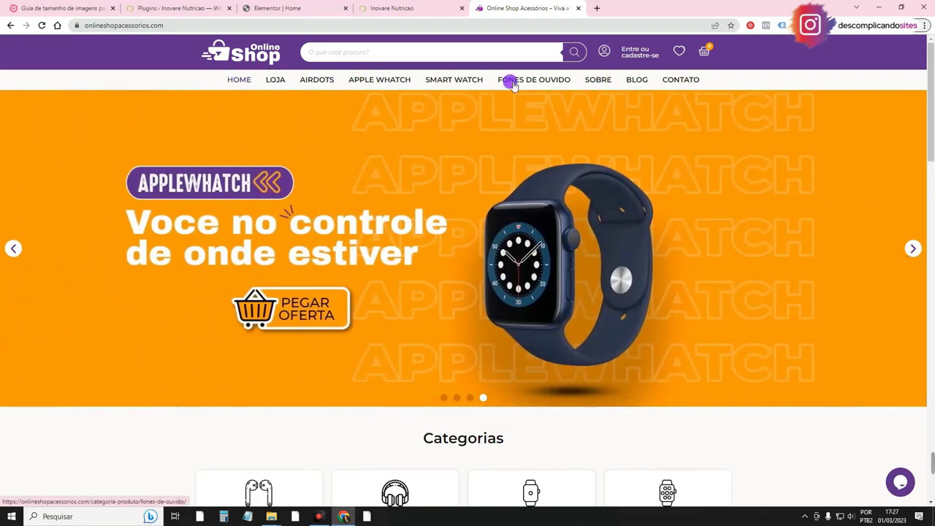
pyautogui.scroll(-3, 261, 217)
pyautogui.scroll(-15, 420, 239)
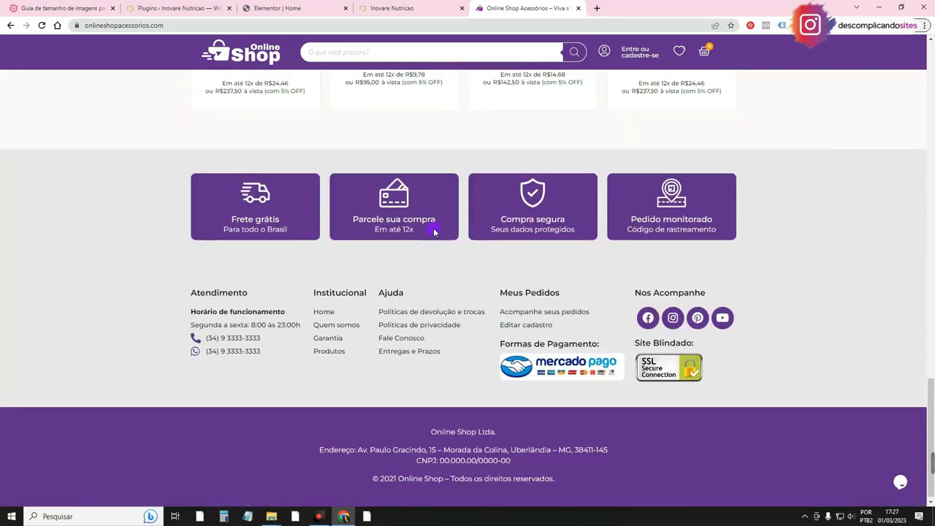
pyautogui.scroll(20, 433, 230)
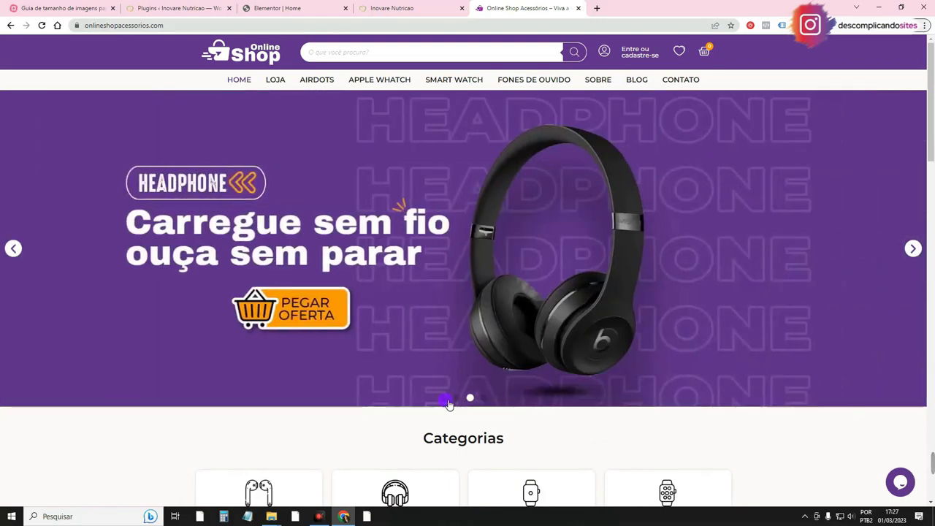
pyautogui.click(445, 398)
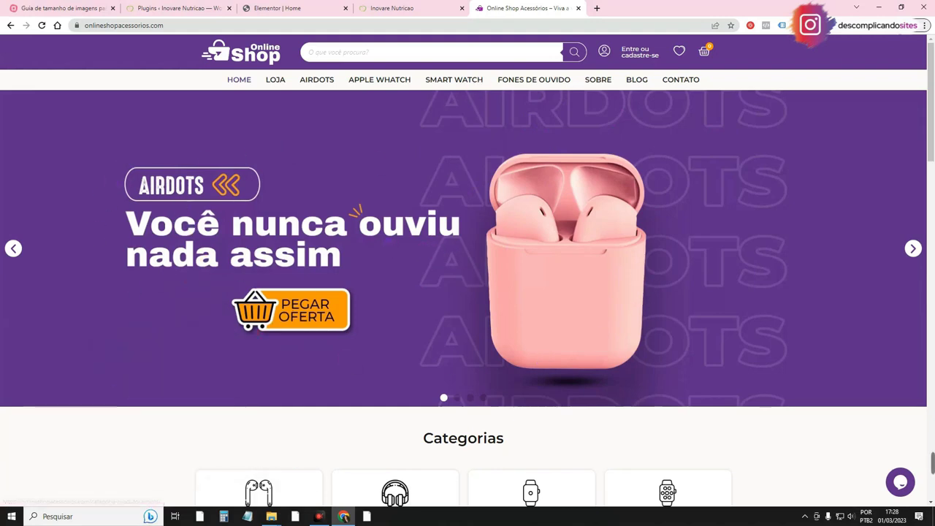
# Step: Check how the shop's slider banners adapt in a smaller browser window, then maximize the window again
pyautogui.click(900, 7)
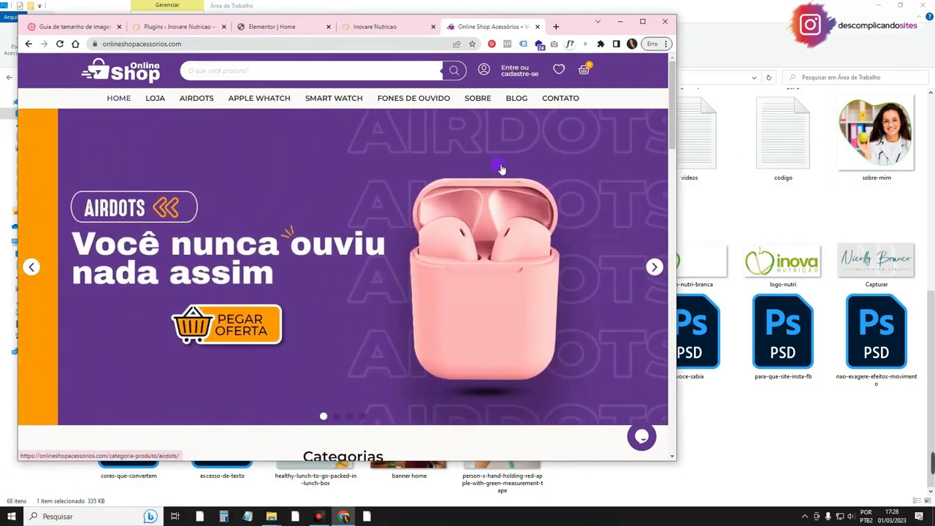
pyautogui.click(653, 266)
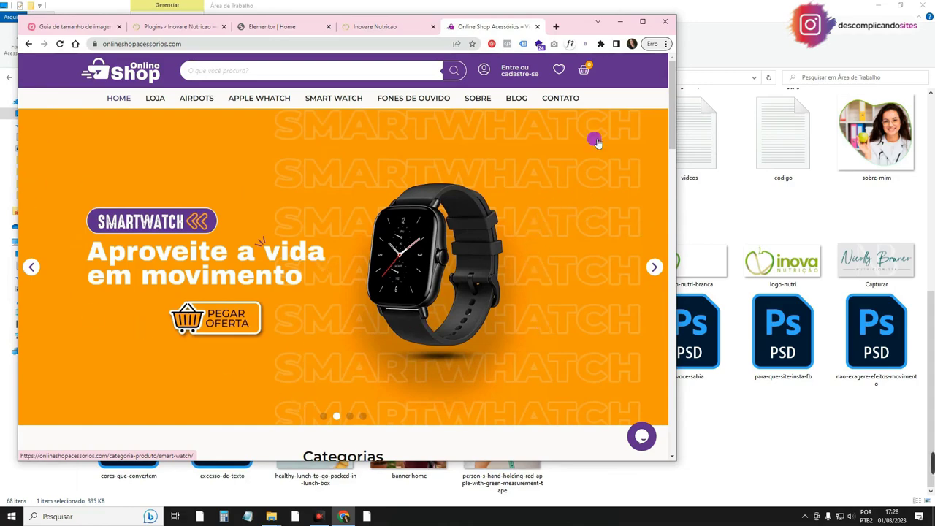
pyautogui.click(643, 22)
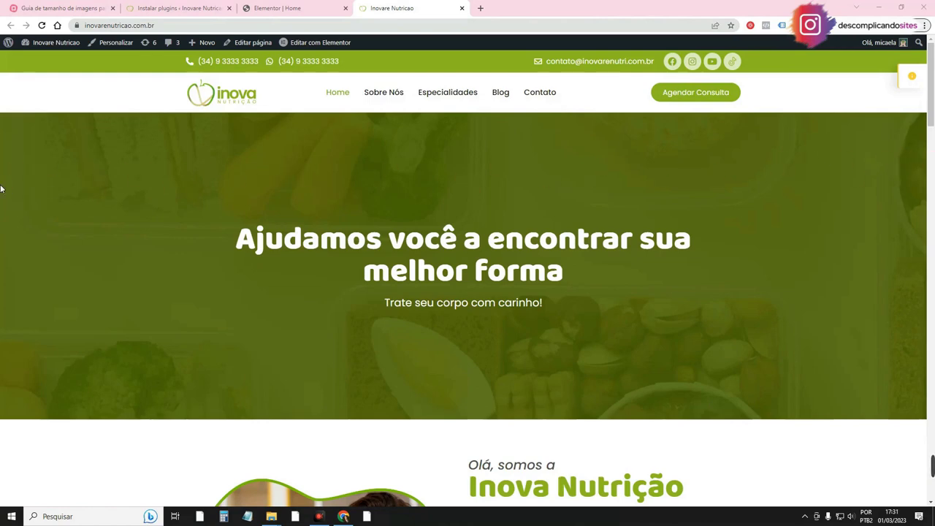
# Step: Examine the hero banner and the half-width photo beside the Inova Nutrição text on the nutrition site's home page
pyautogui.scroll(-4, 325, 285)
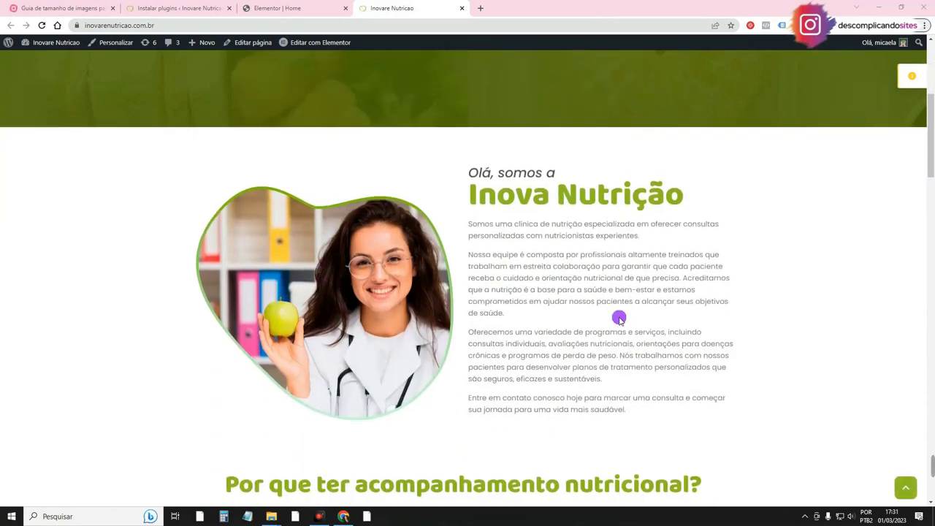
pyautogui.scroll(-1, 309, 312)
pyautogui.scroll(-1, 308, 312)
pyautogui.scroll(2, 354, 213)
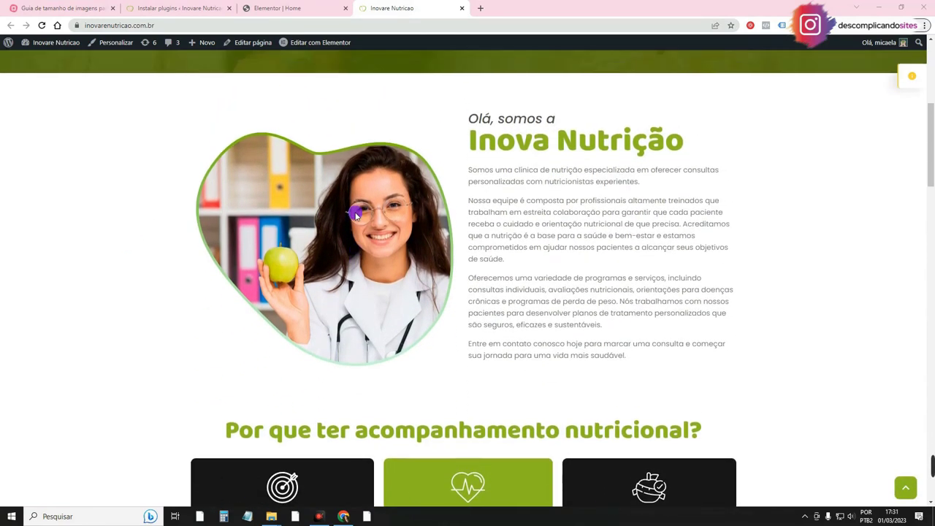
pyautogui.scroll(4, 377, 203)
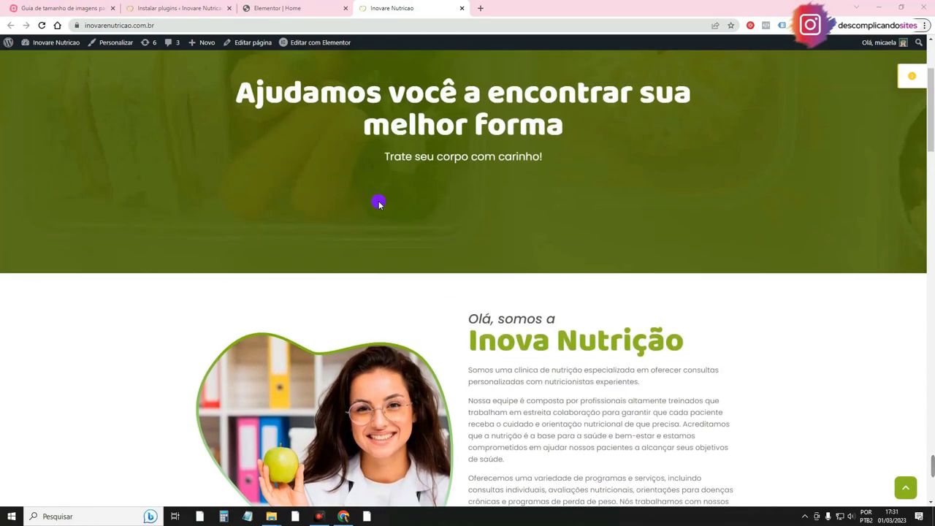
pyautogui.scroll(-4, 551, 212)
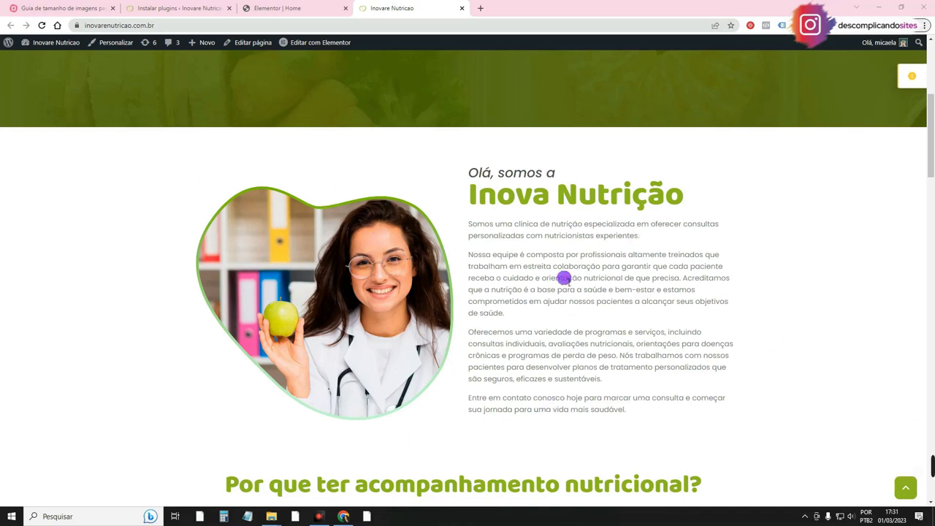
# Step: Calculate 1920 ÷ 4 in the calculator, clear the result and minimize the calculator
pyautogui.click(223, 517)
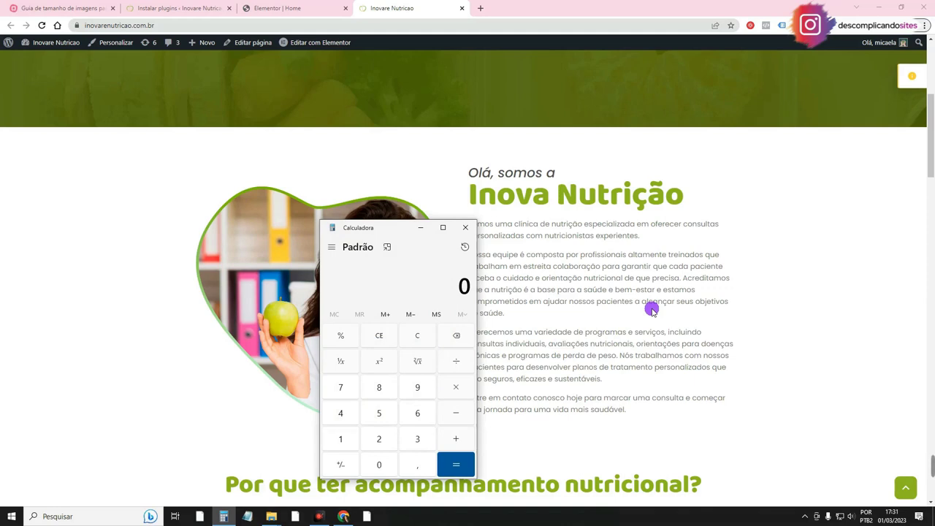
pyautogui.write('1920 ÷ ')
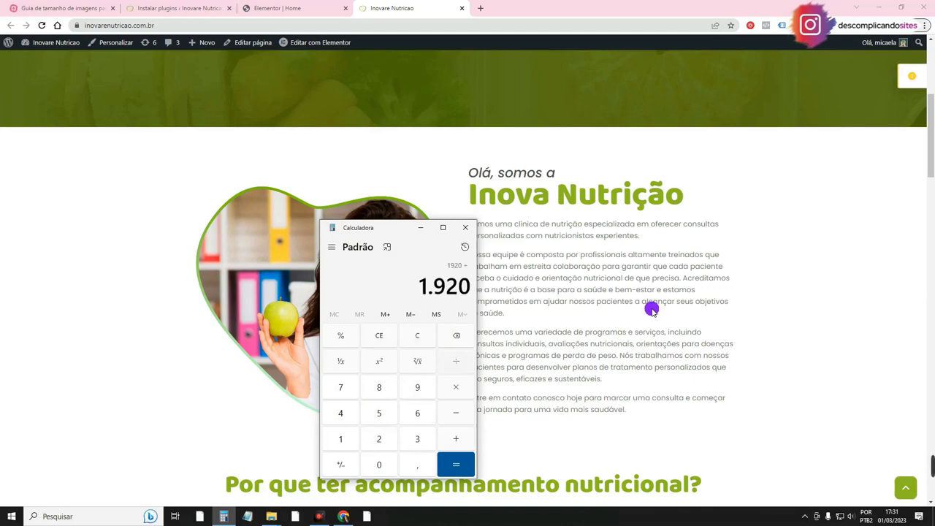
pyautogui.write('4')
pyautogui.press('Return')
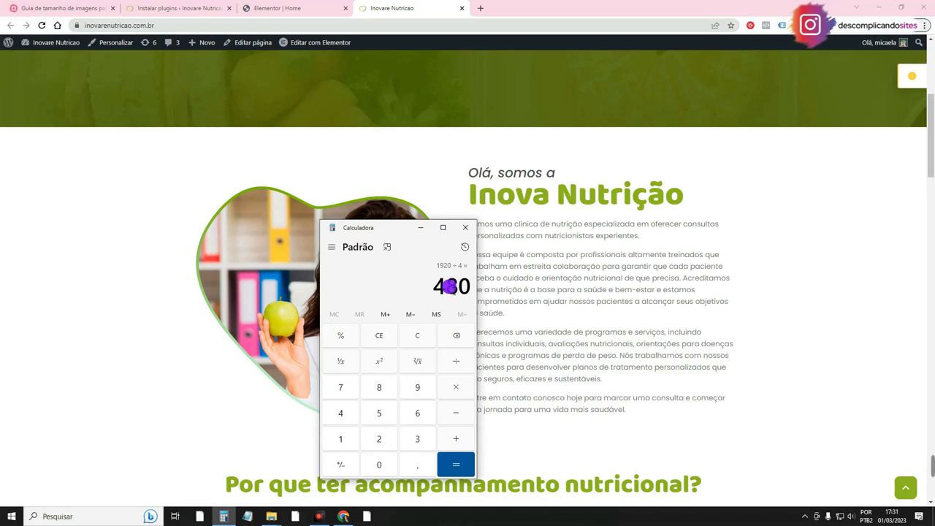
pyautogui.click(417, 335)
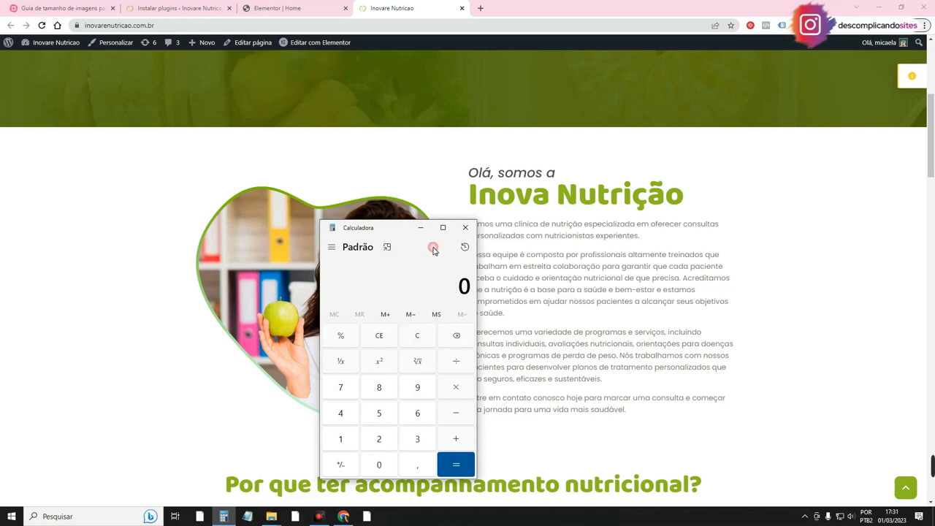
pyautogui.click(420, 227)
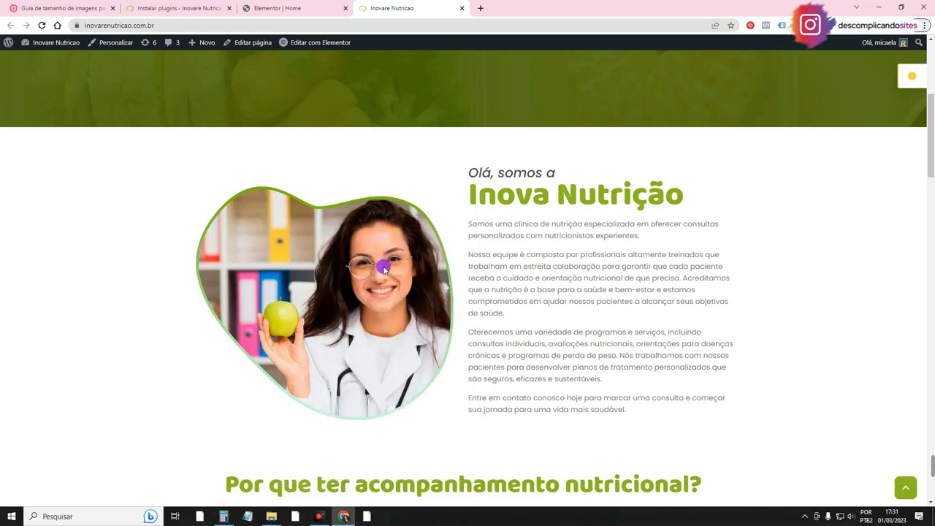
pyautogui.scroll(-2, 377, 268)
pyautogui.scroll(3, 383, 269)
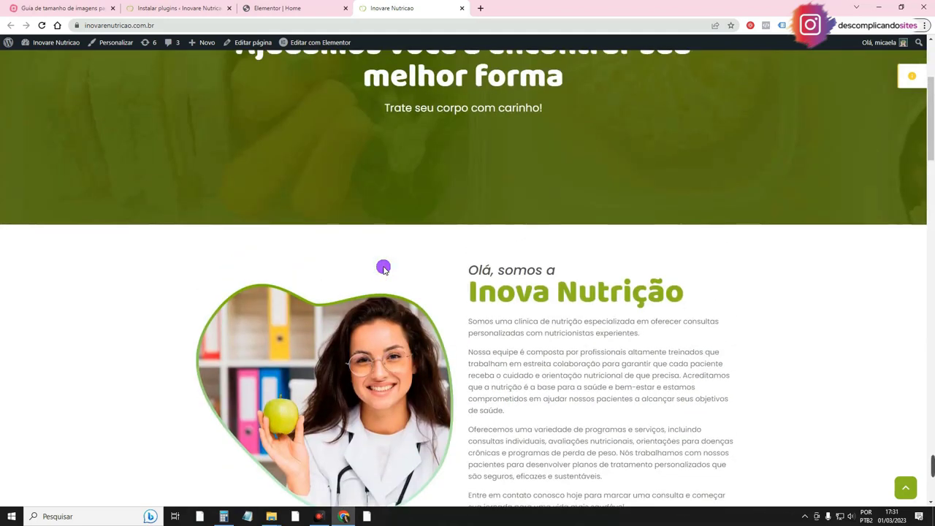
pyautogui.scroll(-2, 365, 276)
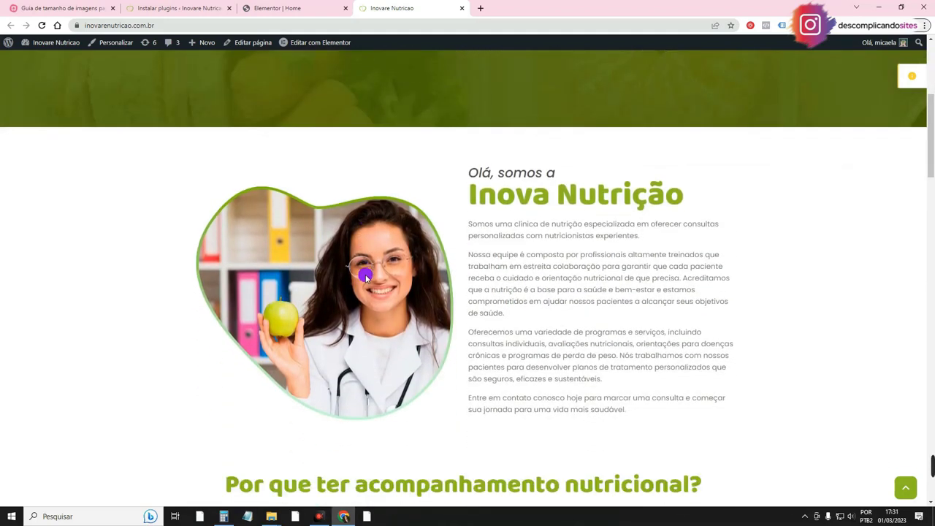
pyautogui.scroll(-1, 365, 276)
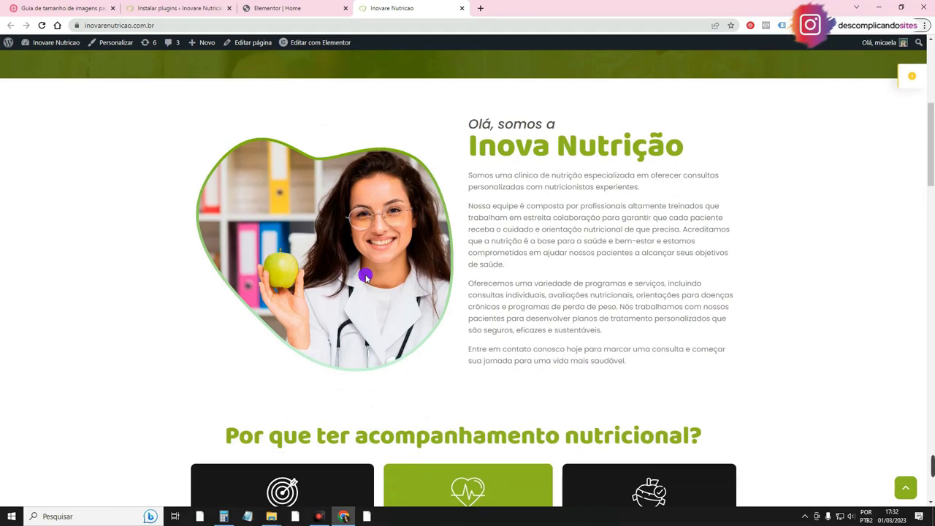
# Step: Show the Smush – Lazy Load Images, Optimize & Compress Images entry in the WordPress plugin search results
pyautogui.click(183, 7)
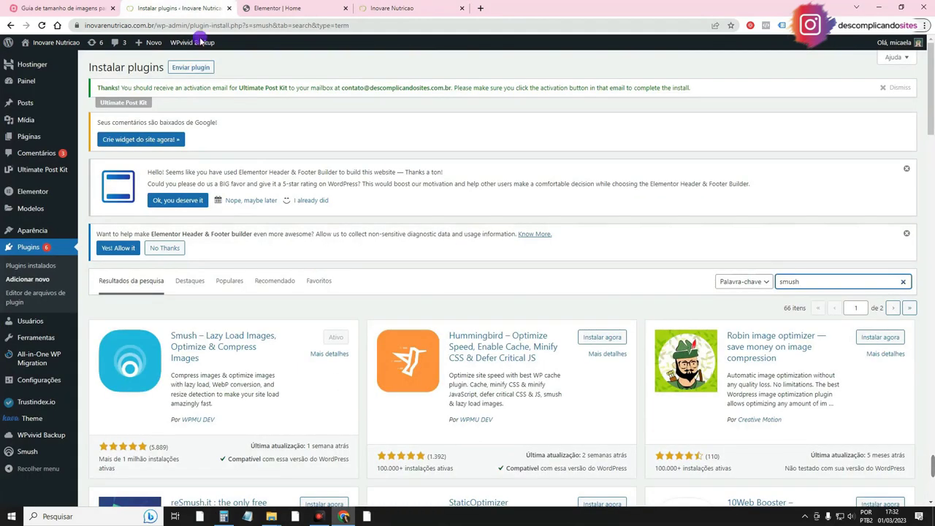
pyautogui.scroll(-1, 178, 285)
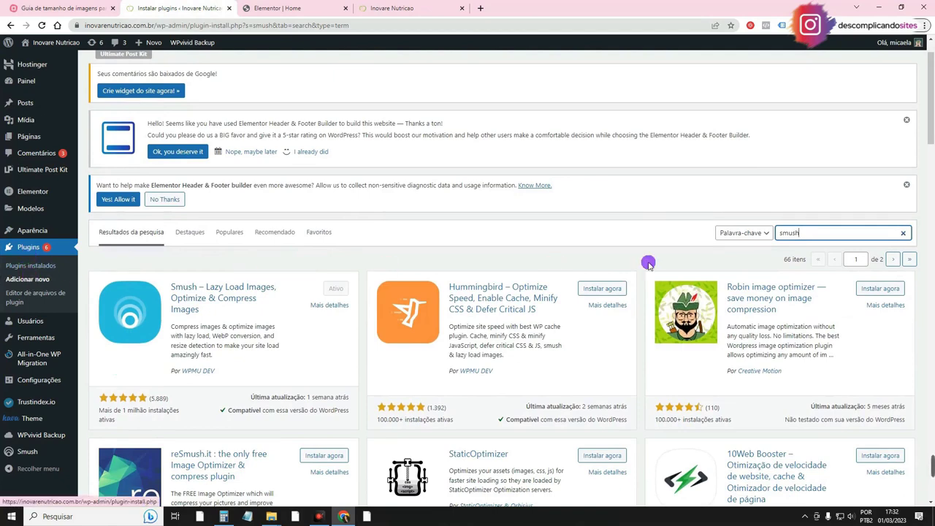
pyautogui.click(778, 232)
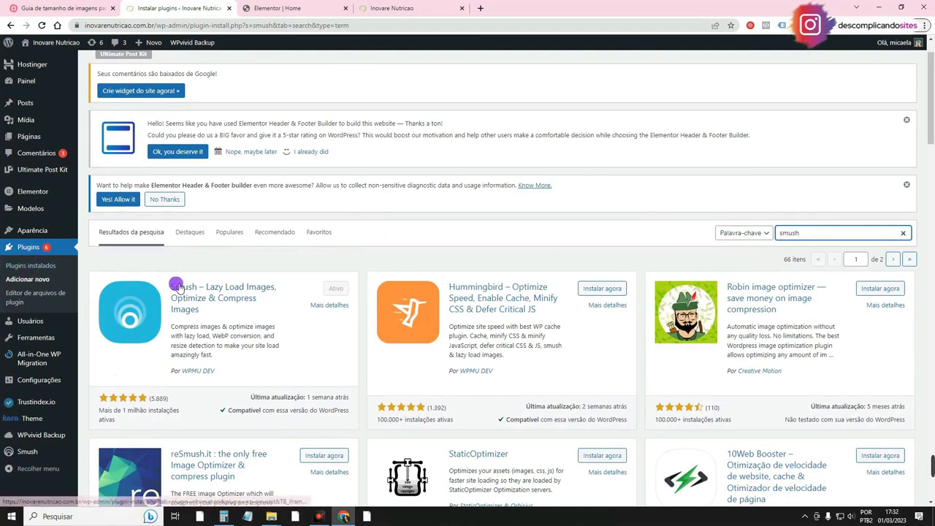
pyautogui.moveTo(156, 274); pyautogui.dragTo(312, 287)
pyautogui.click(309, 278)
pyautogui.click(353, 249)
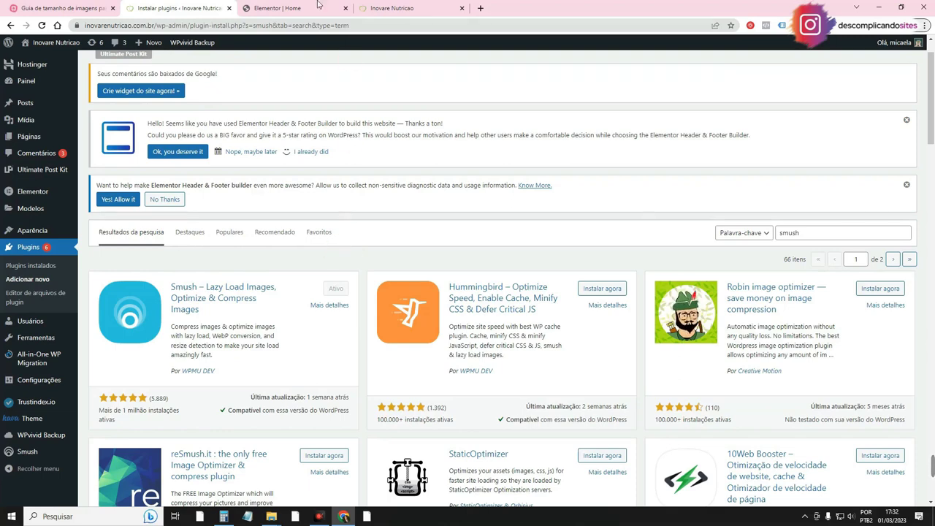
# Step: Open the image problems list on the nutrition site's home page and locate the first oversized image, the header logo
pyautogui.click(381, 6)
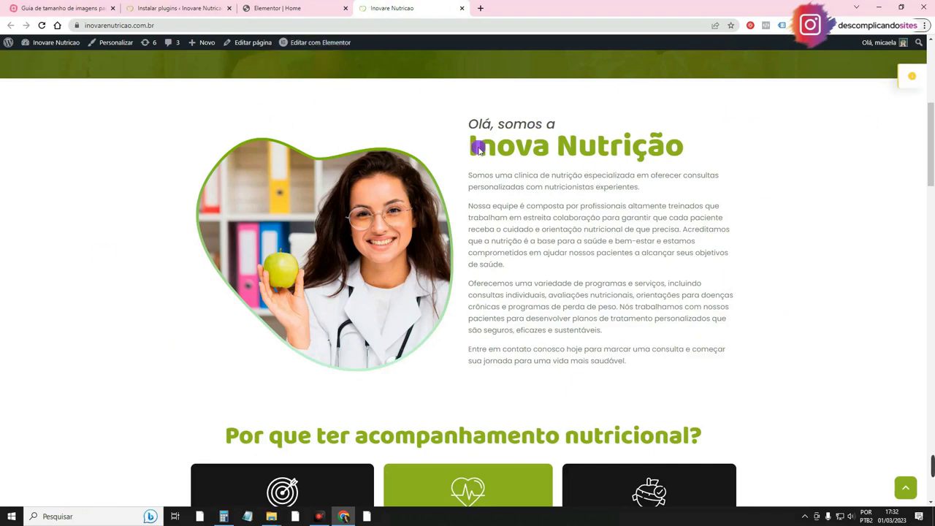
pyautogui.click(913, 76)
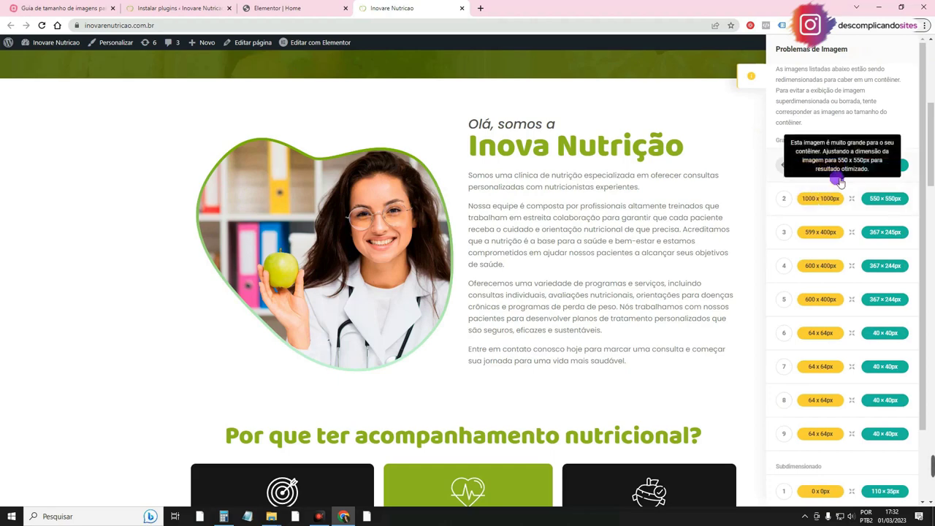
pyautogui.moveTo(837, 165)
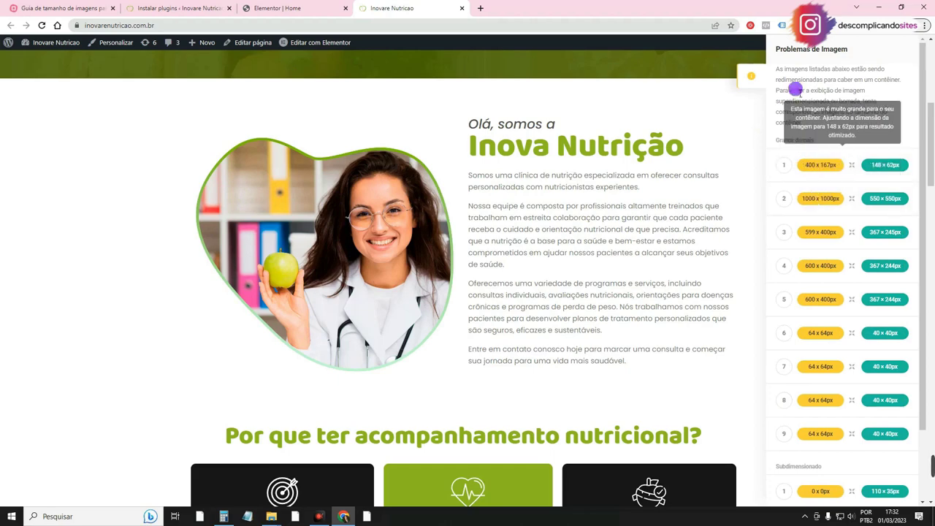
pyautogui.click(750, 76)
pyautogui.click(922, 74)
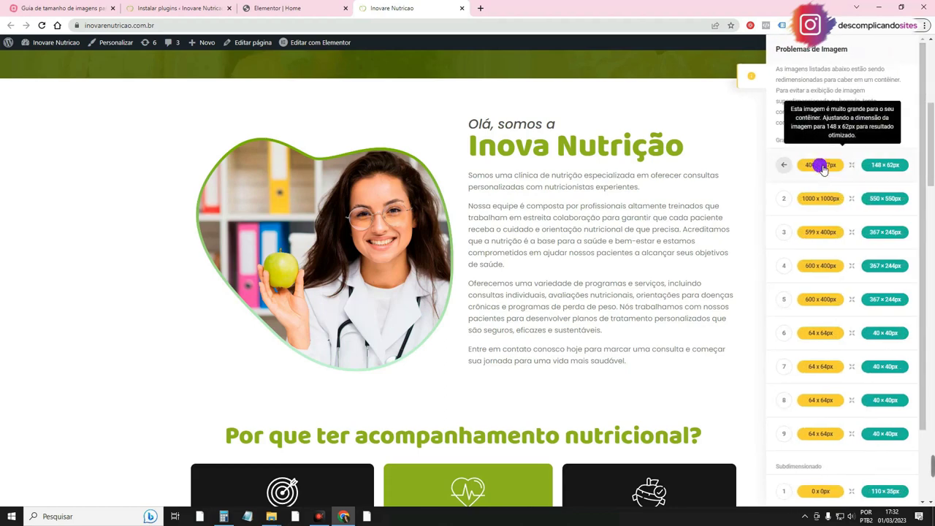
pyautogui.click(822, 167)
pyautogui.click(241, 103)
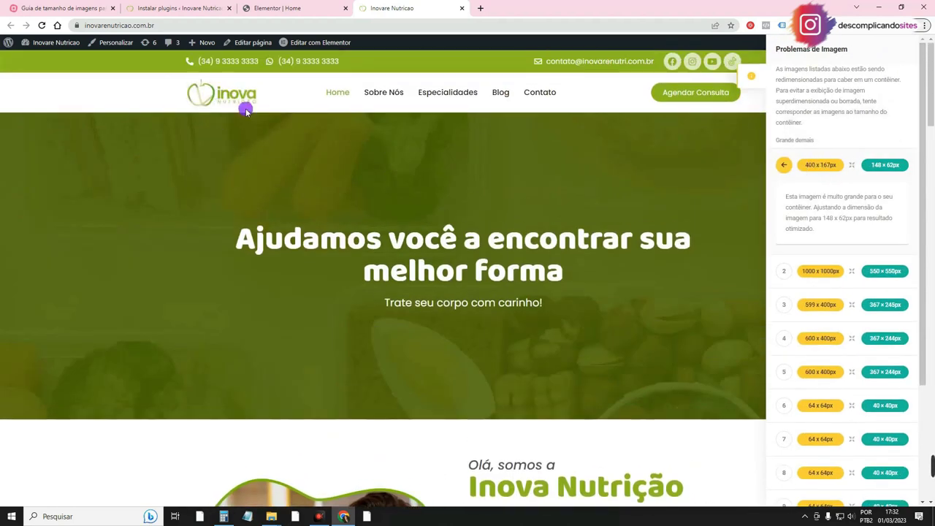
pyautogui.click(808, 170)
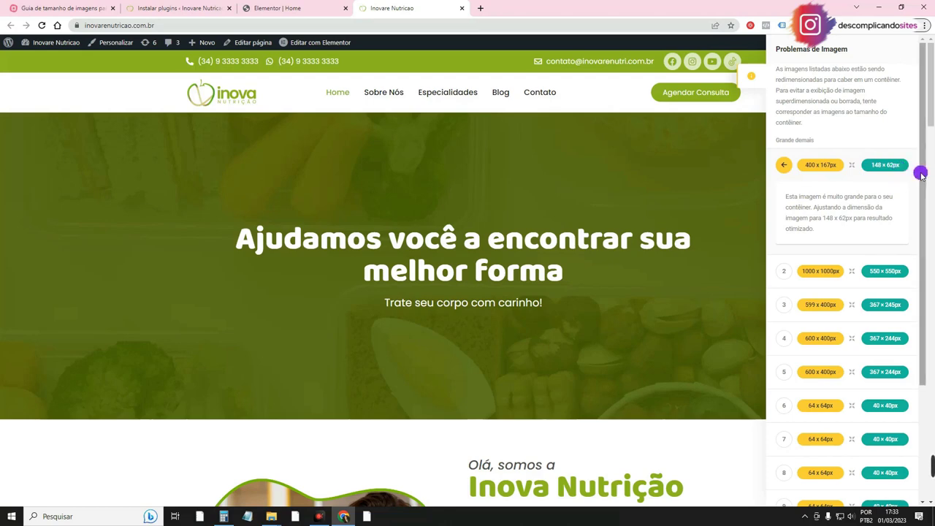
# Step: Open the attachment details of the green Inova Nutrição logo in the WordPress media library
pyautogui.click(195, 5)
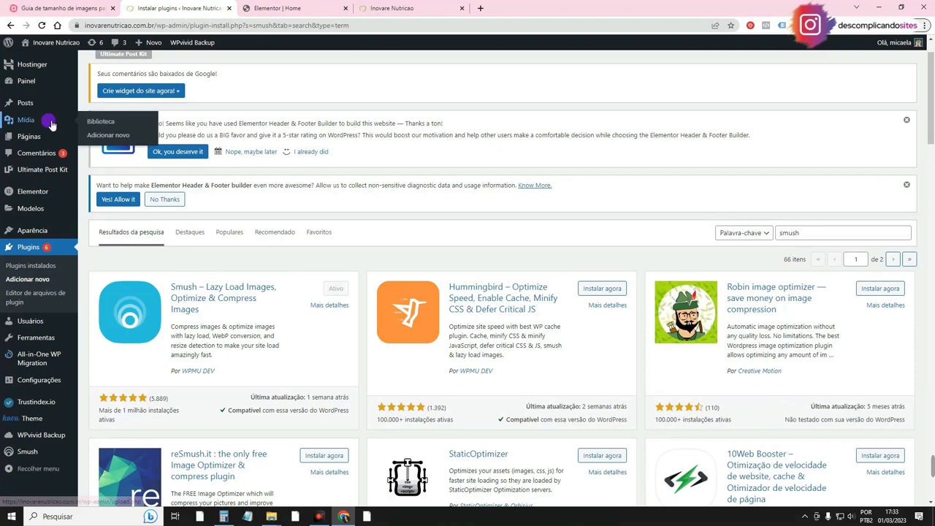
pyautogui.click(100, 121)
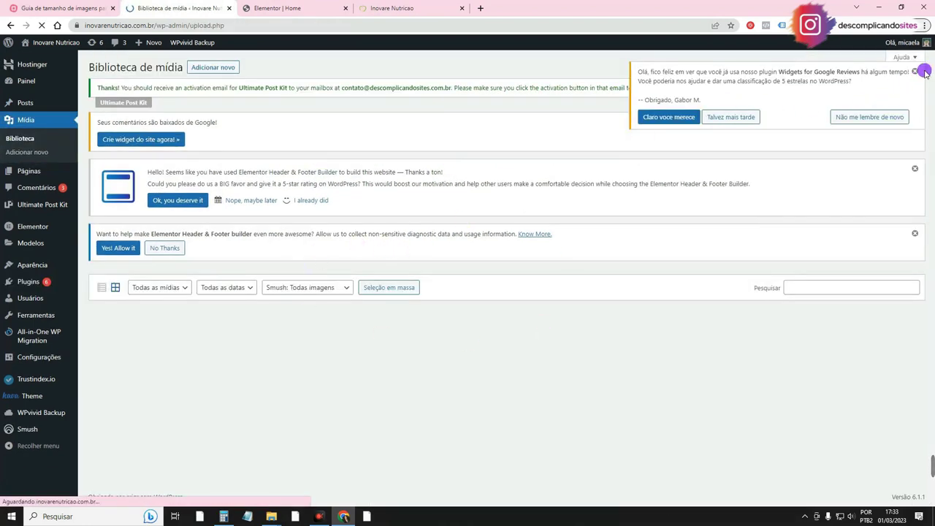
pyautogui.click(451, 7)
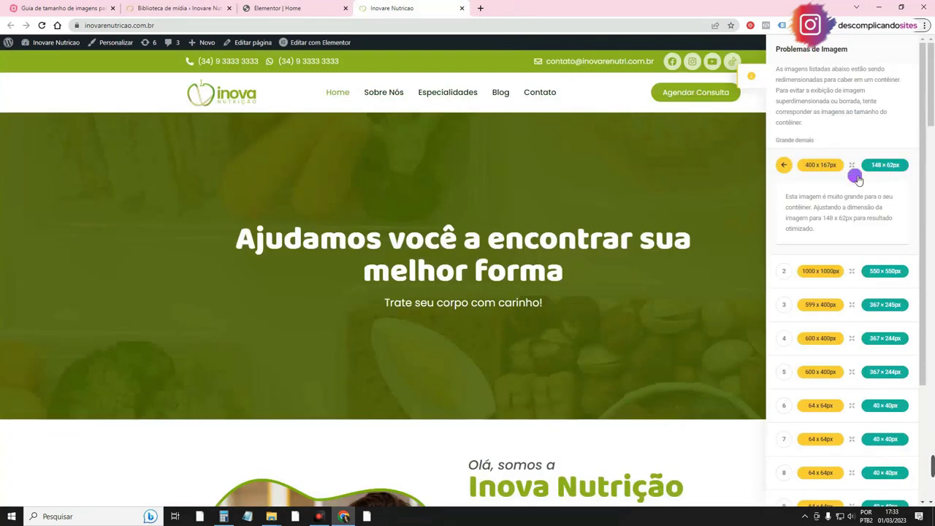
pyautogui.click(179, 8)
pyautogui.click(102, 413)
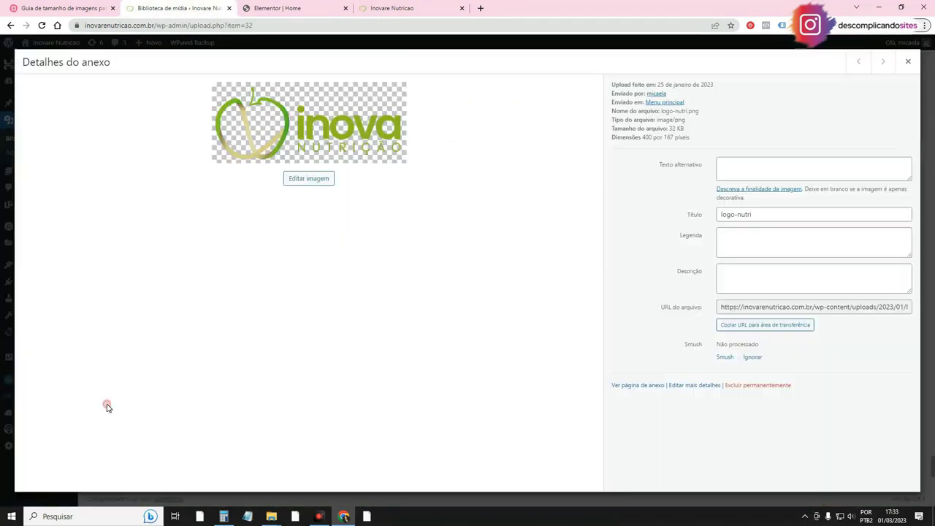
# Step: Scale the logo image to the recommended 148 × 62 px and close its attachment details
pyautogui.click(308, 179)
pyautogui.moveTo(809, 134); pyautogui.dragTo(789, 135)
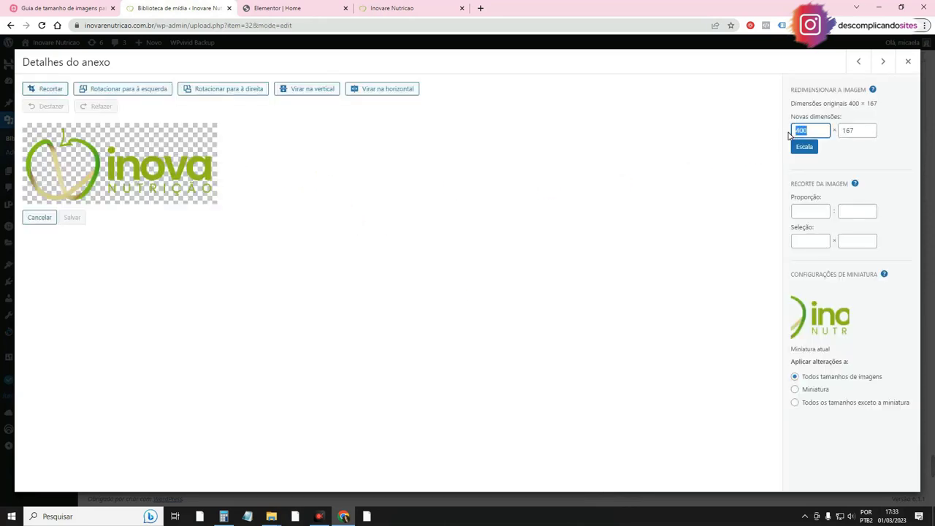
pyautogui.click(397, 8)
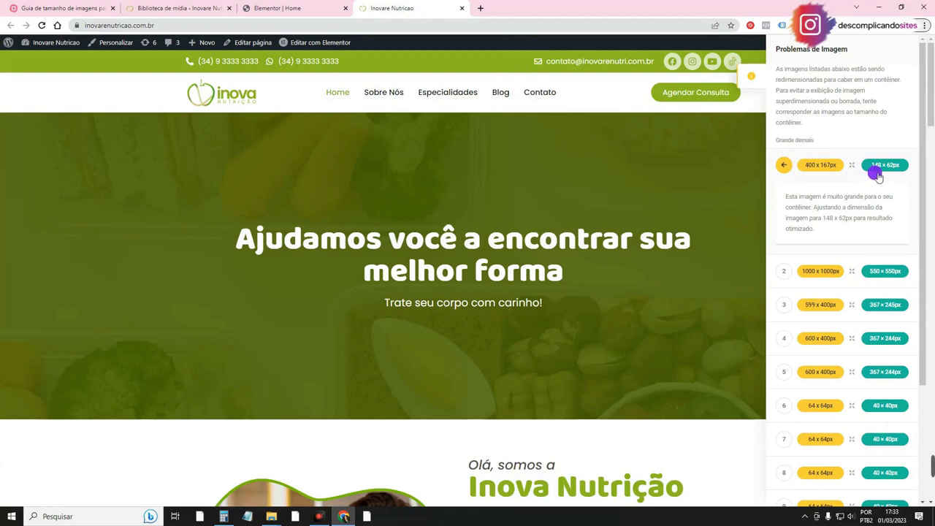
pyautogui.click(179, 8)
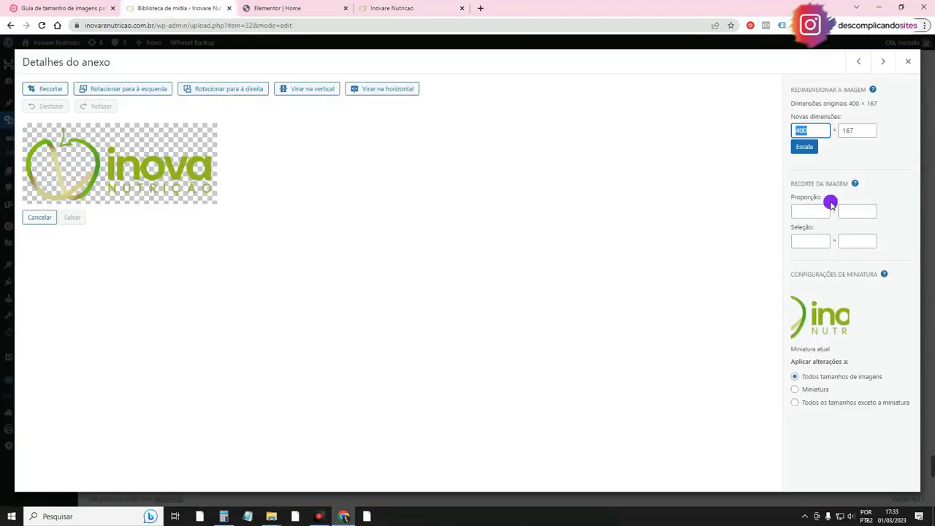
pyautogui.write('148')
pyautogui.click(846, 139)
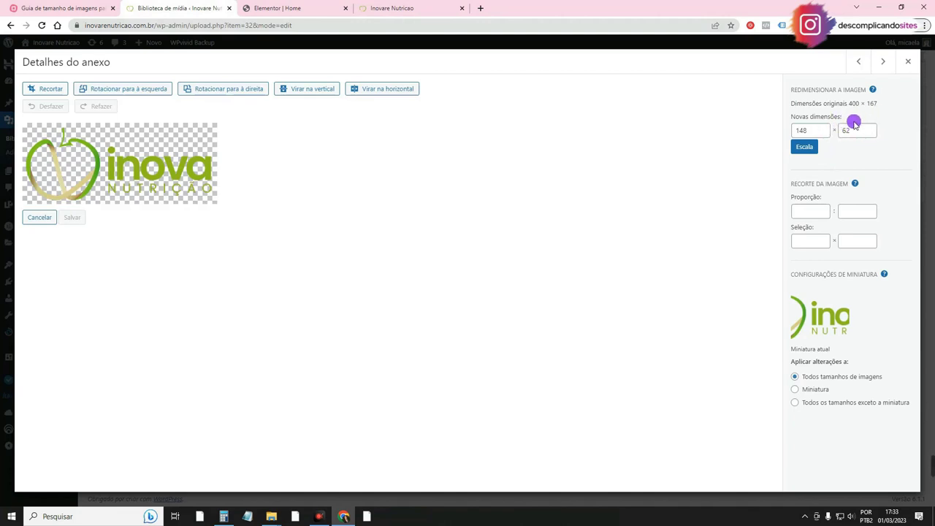
pyautogui.click(804, 147)
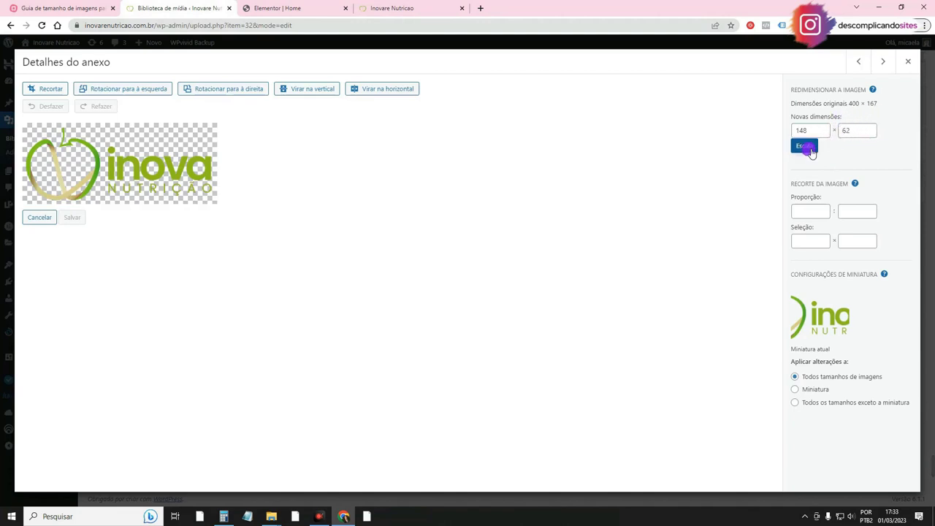
pyautogui.click(804, 147)
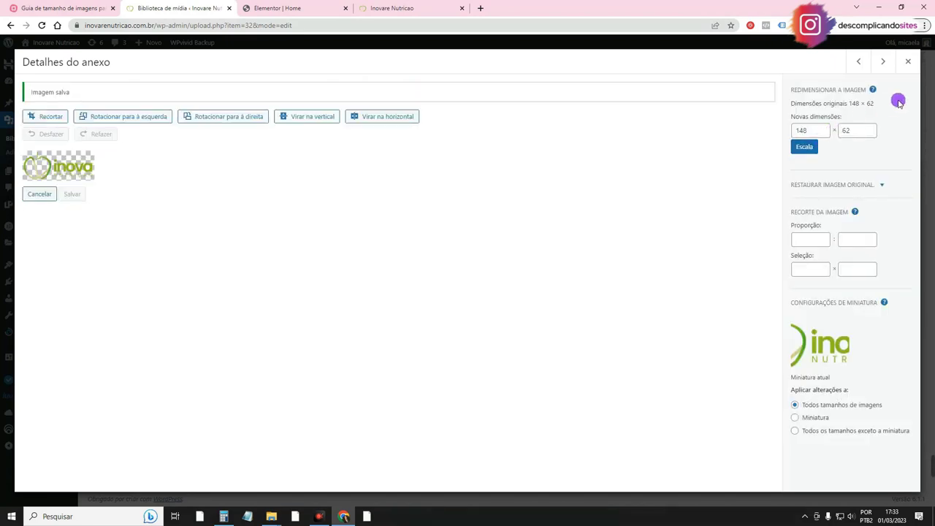
pyautogui.click(907, 61)
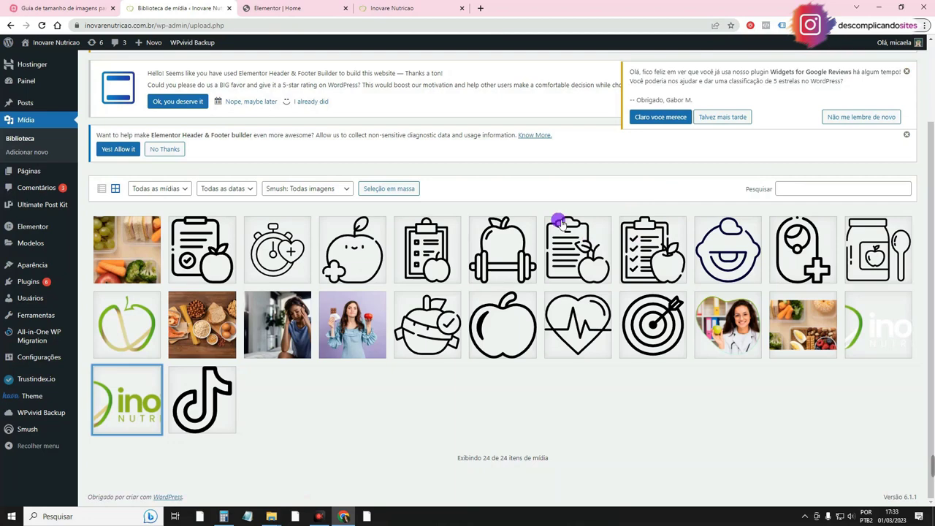
# Step: Locate the second oversized image from the home page's problem list and check its recommended dimensions
pyautogui.click(434, 8)
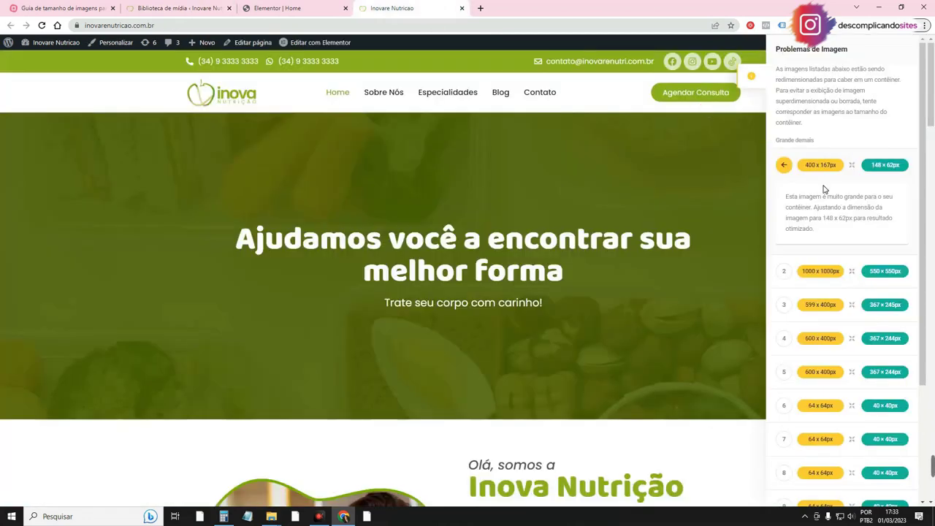
pyautogui.click(816, 272)
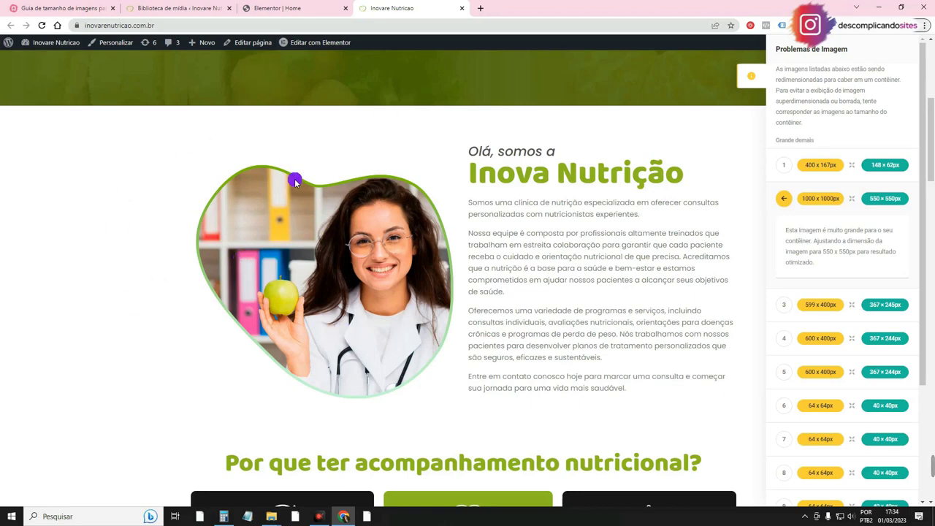
pyautogui.scroll(-10, 295, 182)
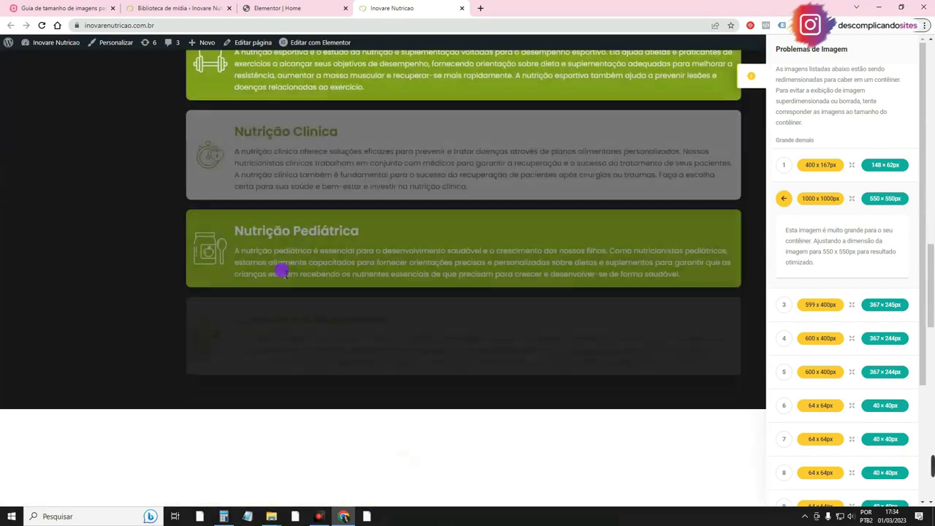
pyautogui.scroll(6, 280, 269)
pyautogui.scroll(5, 280, 269)
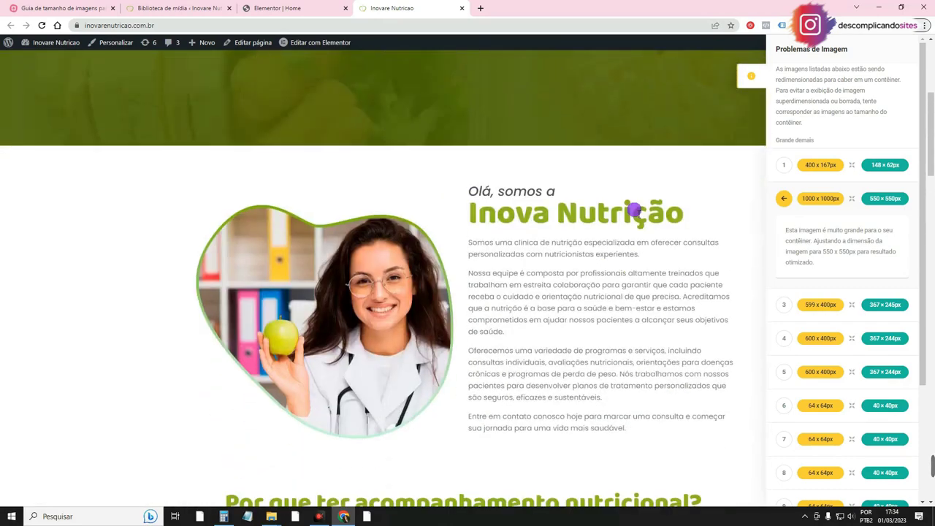
pyautogui.scroll(-1, 576, 244)
pyautogui.click(831, 200)
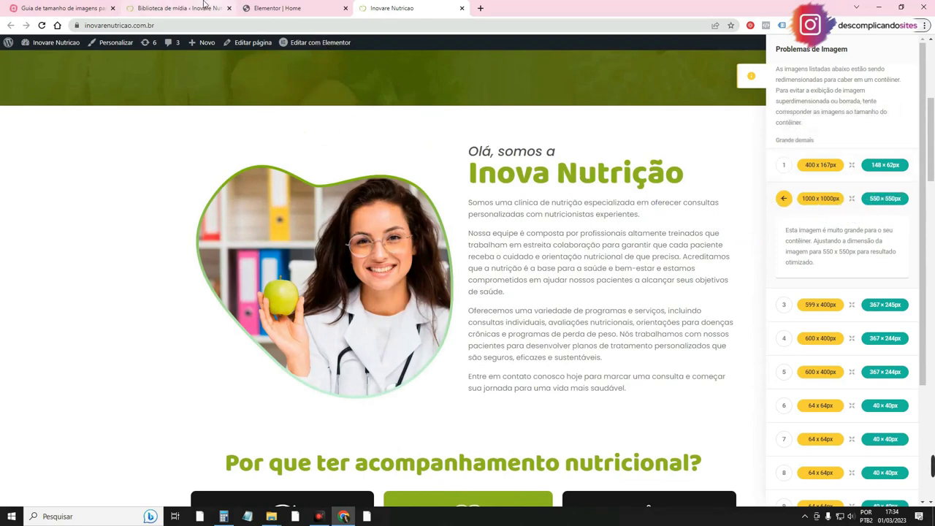
# Step: Scale the photo of the woman holding an apple in the media library to 550 × 550 px
pyautogui.click(204, 6)
pyautogui.click(701, 323)
pyautogui.click(313, 482)
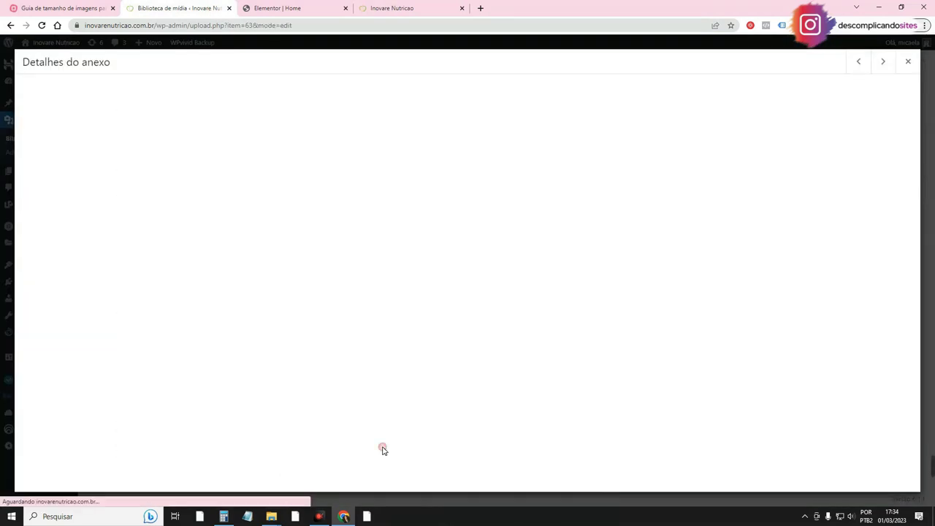
pyautogui.doubleClick(804, 130)
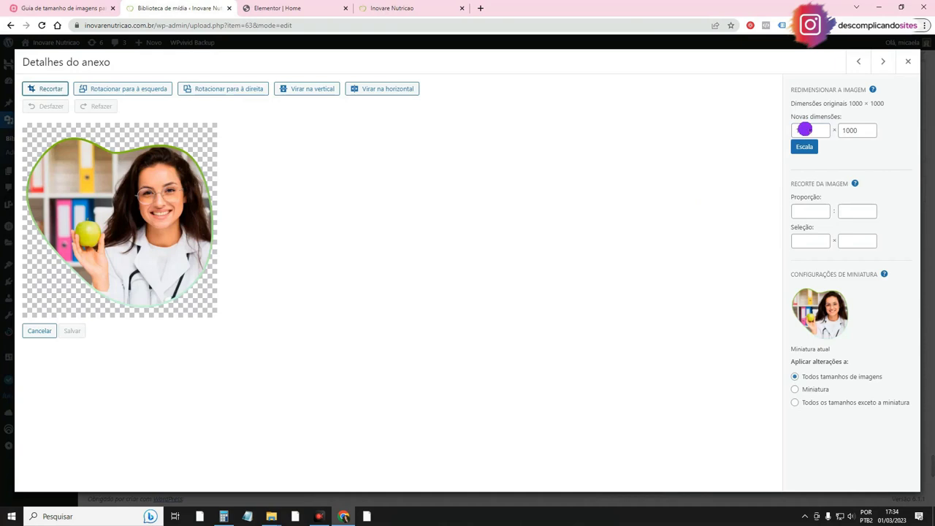
pyautogui.doubleClick(803, 130)
pyautogui.write('550')
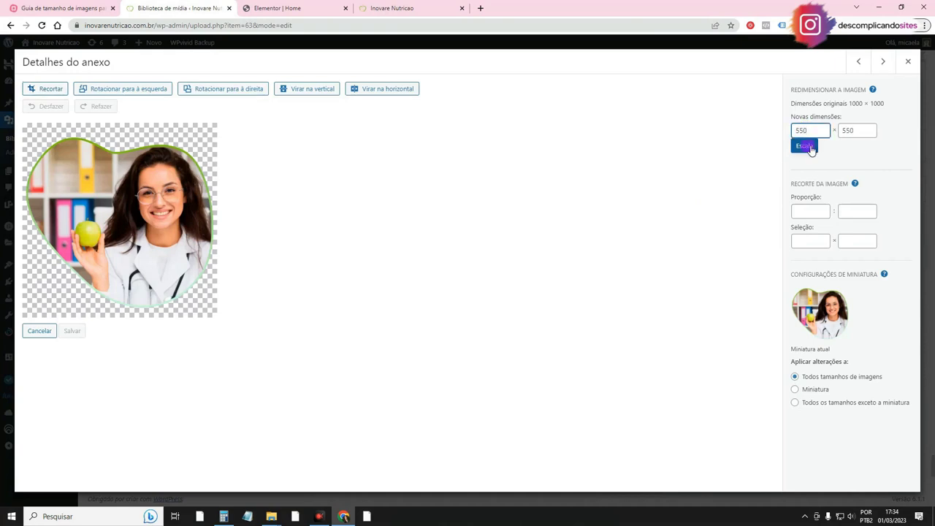
pyautogui.click(806, 147)
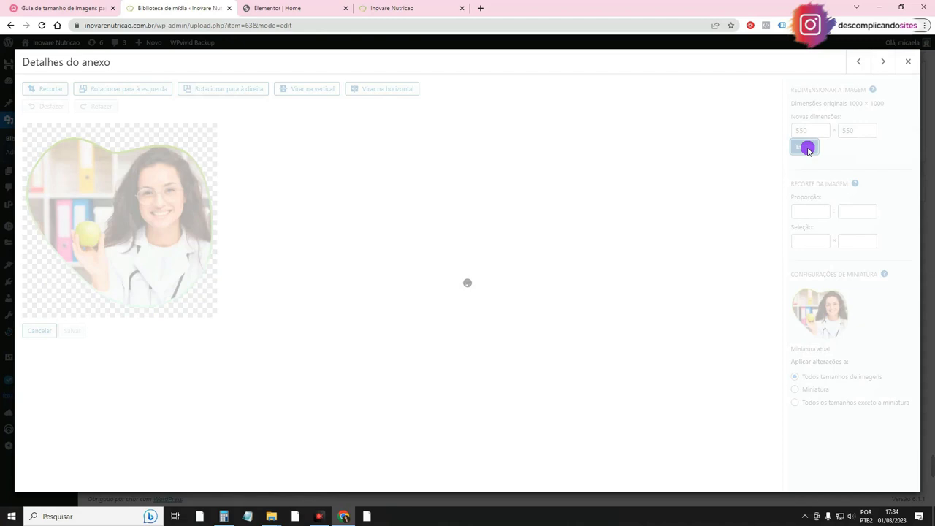
# Step: Reload the resized photo's attachment details and check its dimensions
pyautogui.click(882, 64)
pyautogui.click(858, 65)
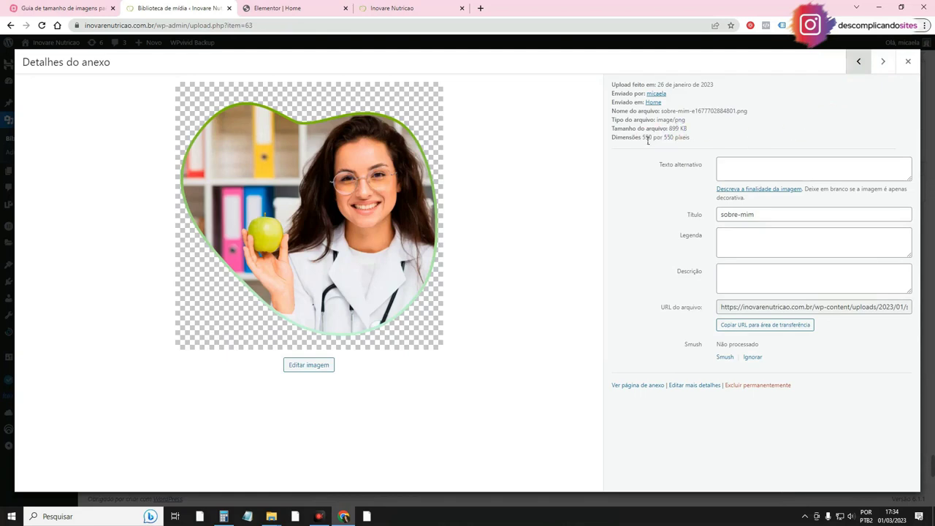
pyautogui.moveTo(643, 138); pyautogui.dragTo(681, 138)
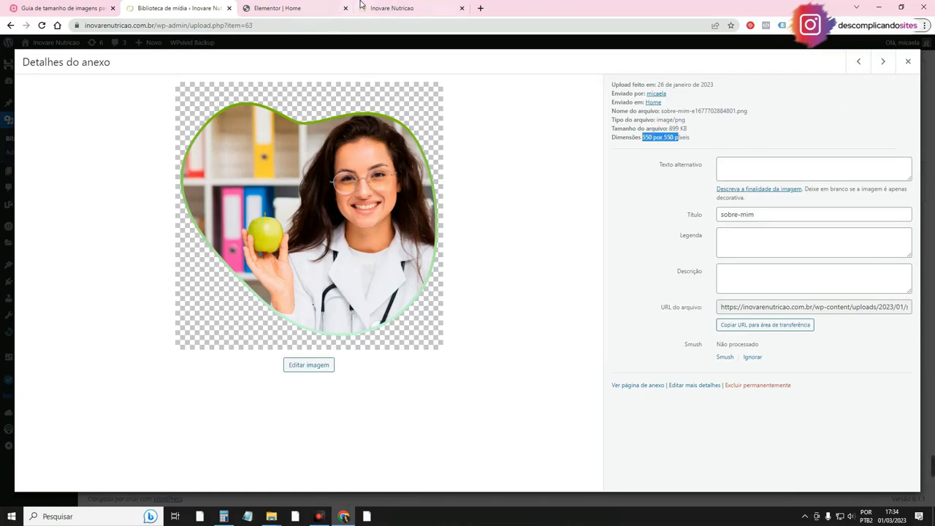
# Step: Check the reloaded home page's image problem list and locate the first image flagged as too large
pyautogui.click(360, 7)
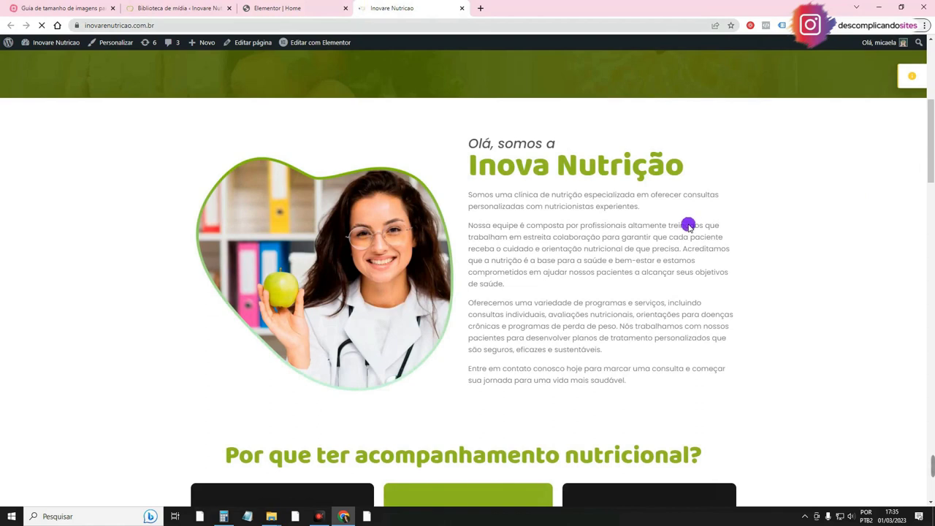
pyautogui.click(910, 76)
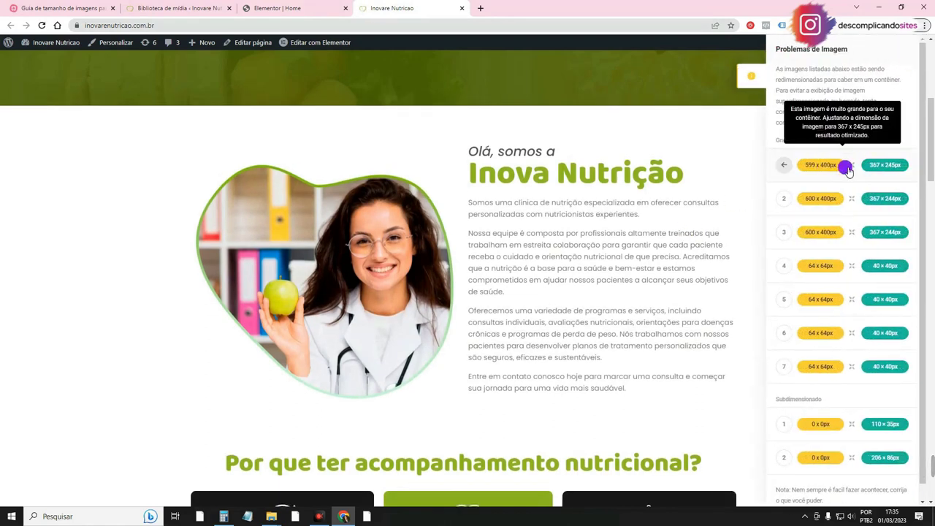
pyautogui.click(836, 168)
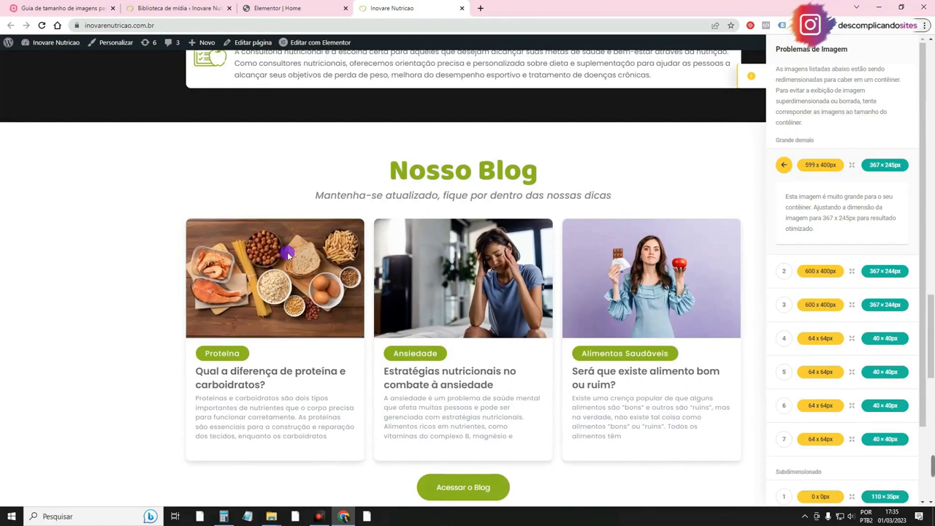
pyautogui.click(822, 166)
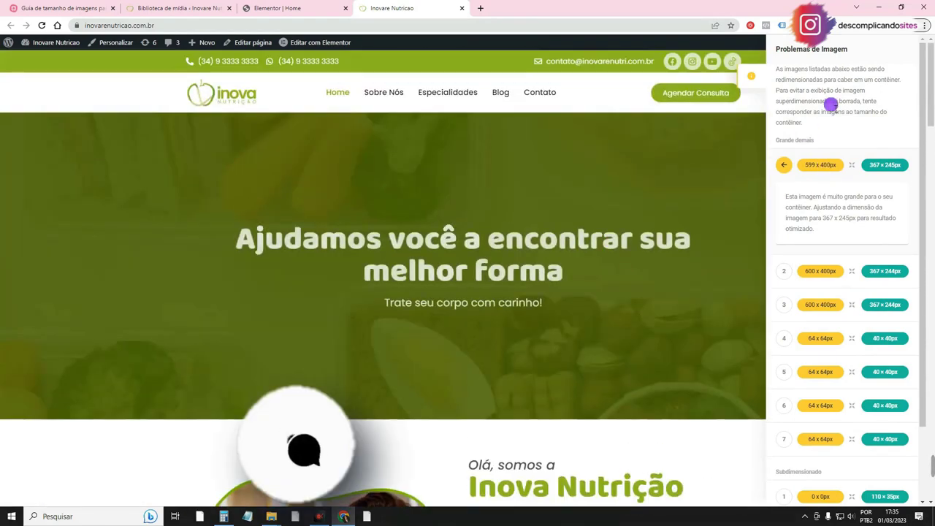
# Step: Inspect the resized photo in the Inova Nutrição section and reopen the image problem list to review the remaining entries
pyautogui.scroll(-2, 400, 315)
pyautogui.scroll(-3, 401, 315)
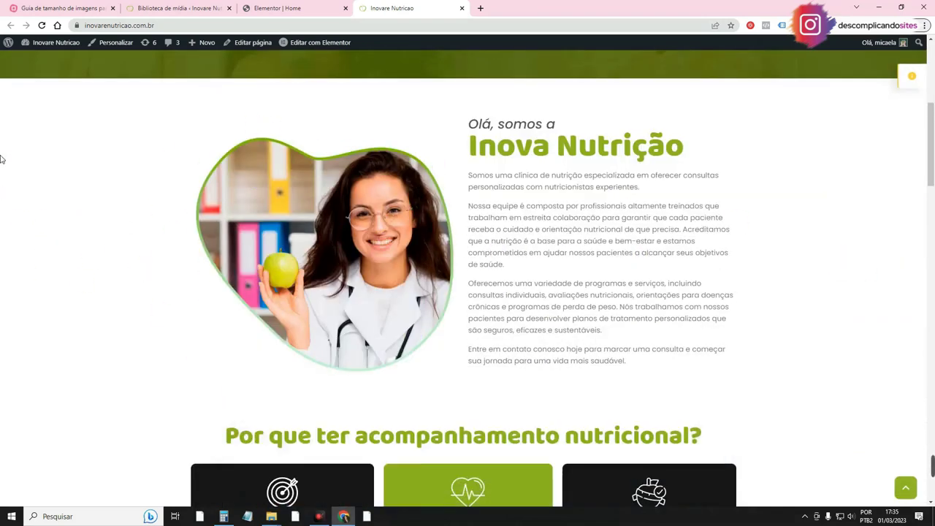
pyautogui.moveTo(134, 179); pyautogui.dragTo(843, 190)
pyautogui.click(719, 198)
pyautogui.scroll(-2, 230, 143)
pyautogui.click(916, 82)
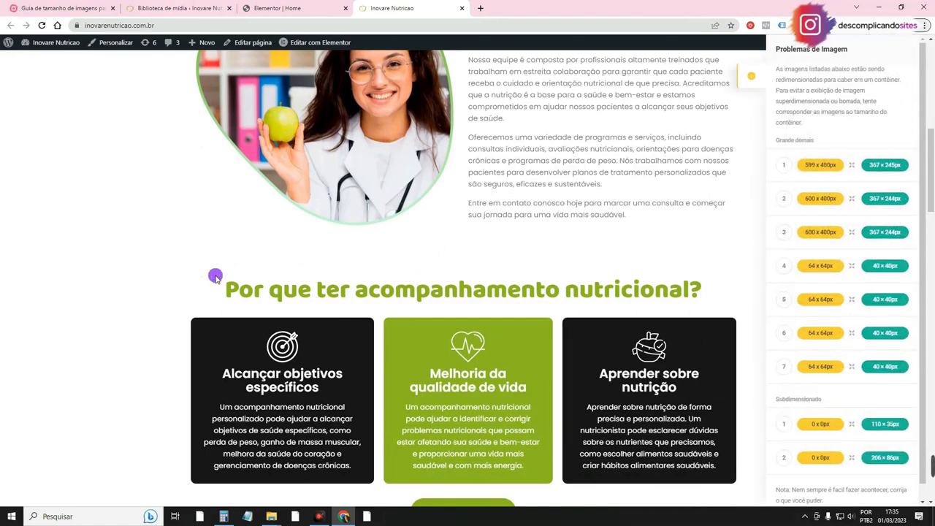
pyautogui.scroll(7, 183, 251)
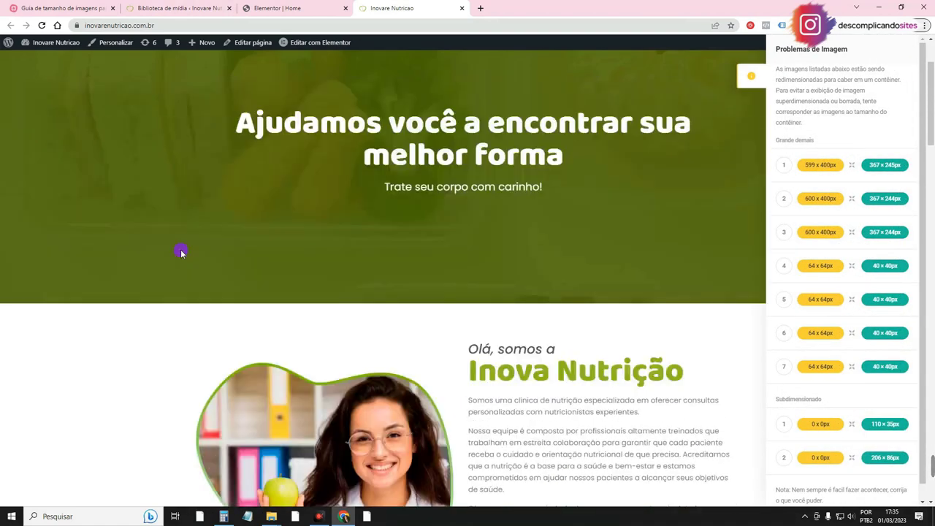